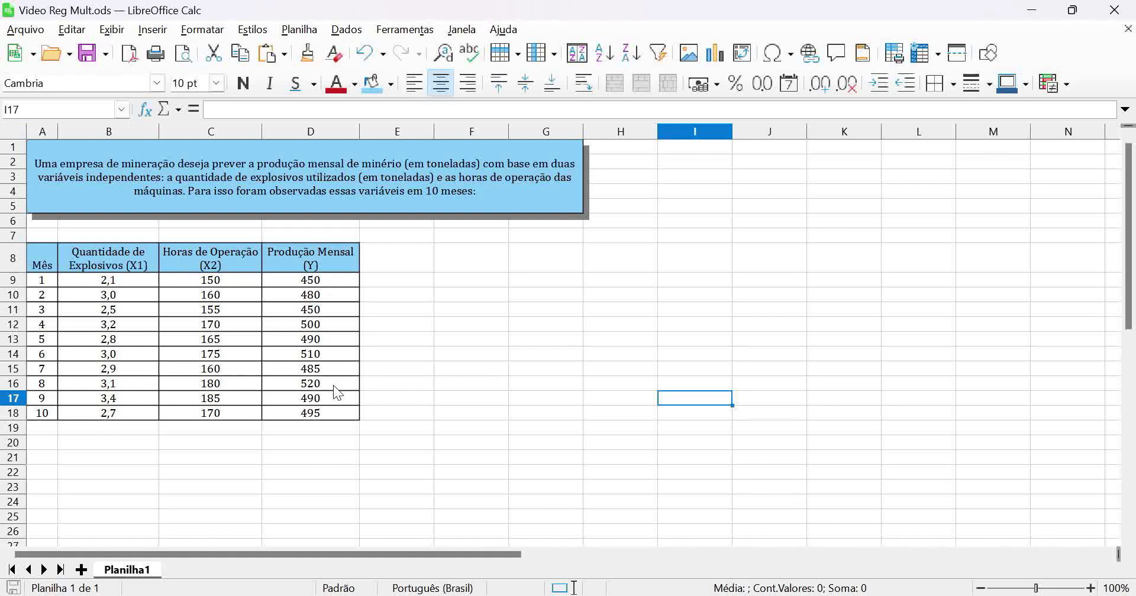
# - Start a regression analysis with $B$8:$C$18 as the range of independent variables (X)
pyautogui.click(530, 284)
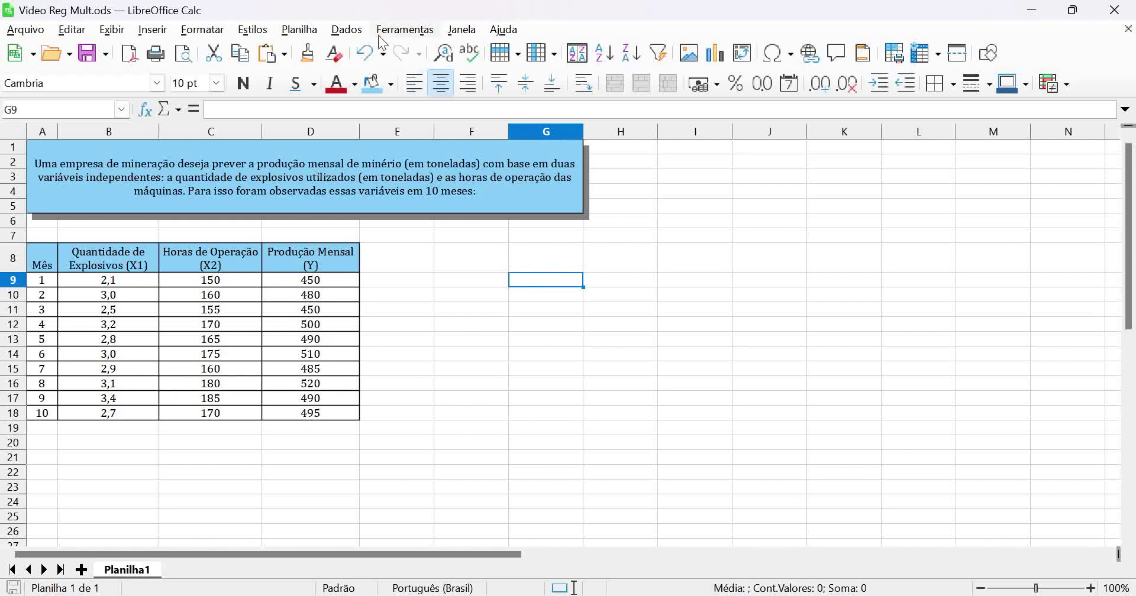
pyautogui.click(347, 29)
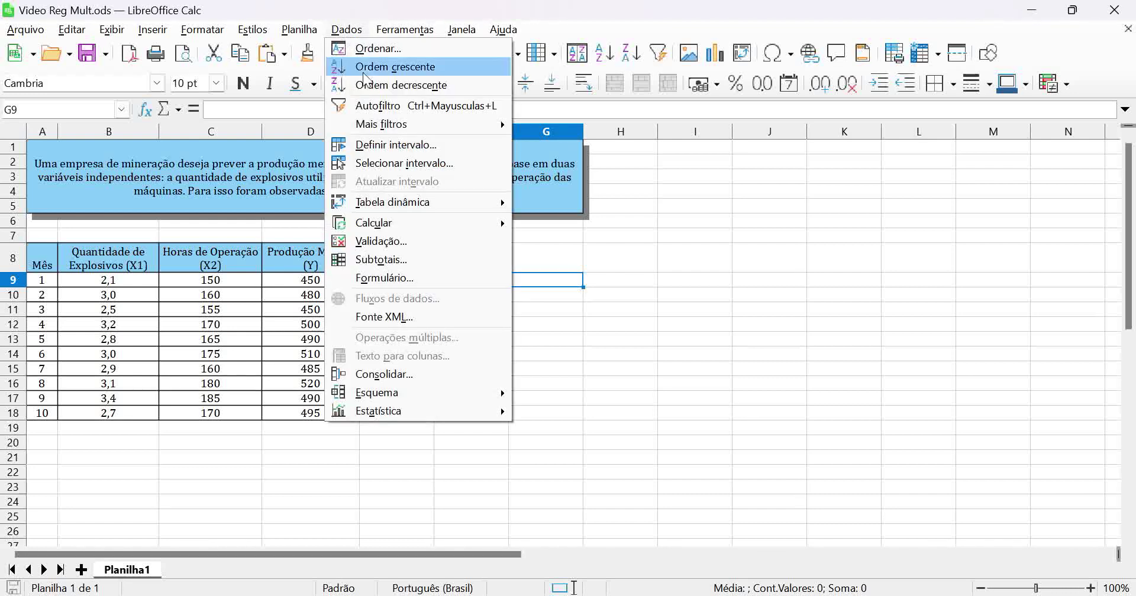
pyautogui.moveTo(412, 413)
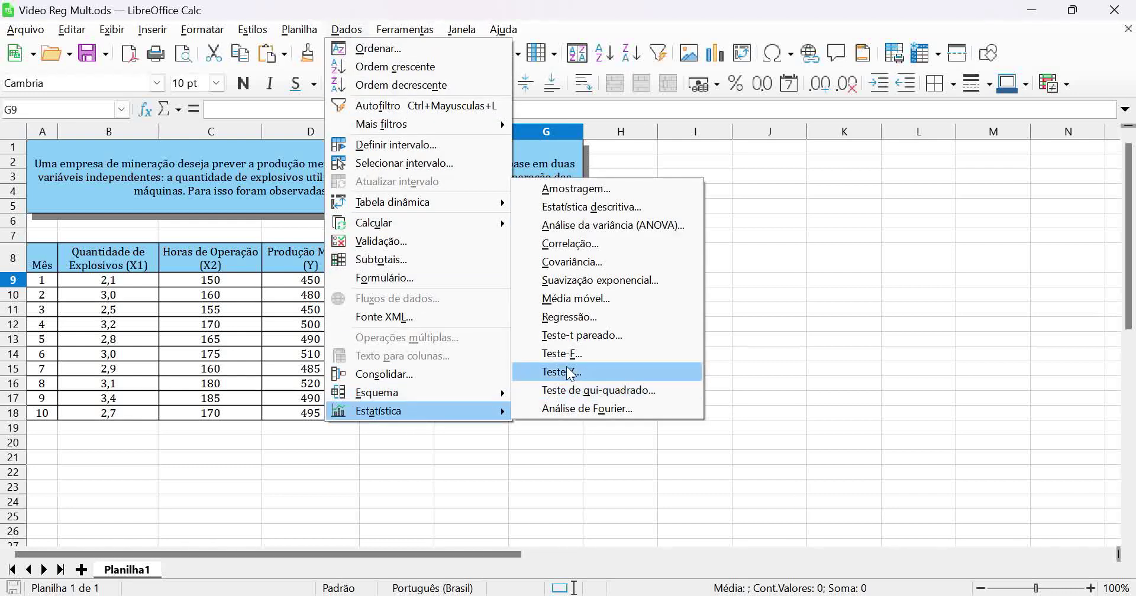
pyautogui.click(592, 317)
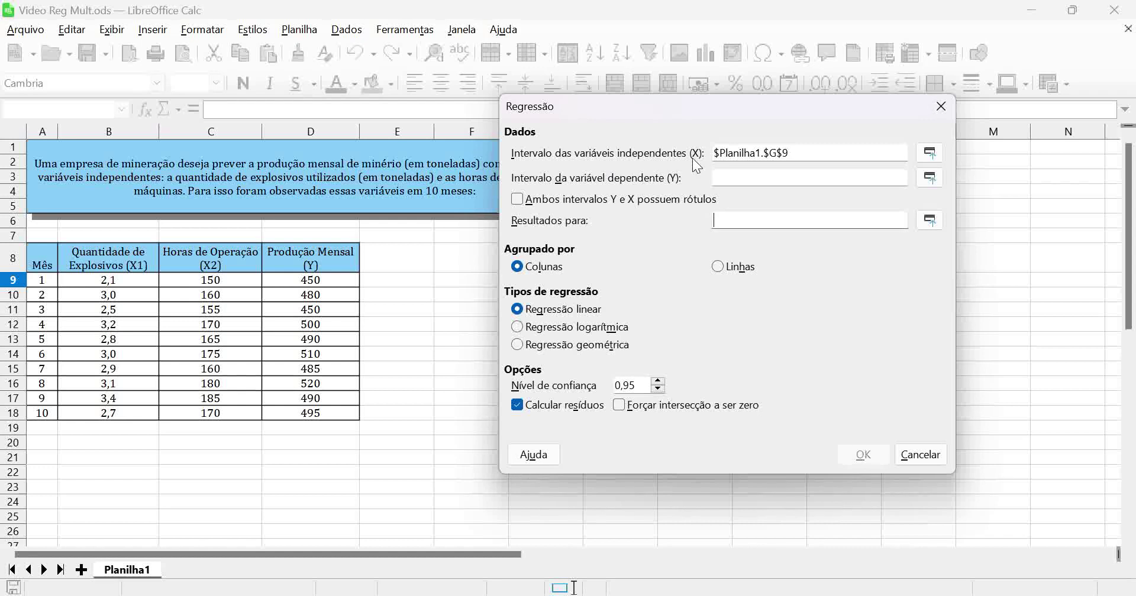
pyautogui.click(929, 153)
pyautogui.moveTo(133, 261); pyautogui.dragTo(238, 413)
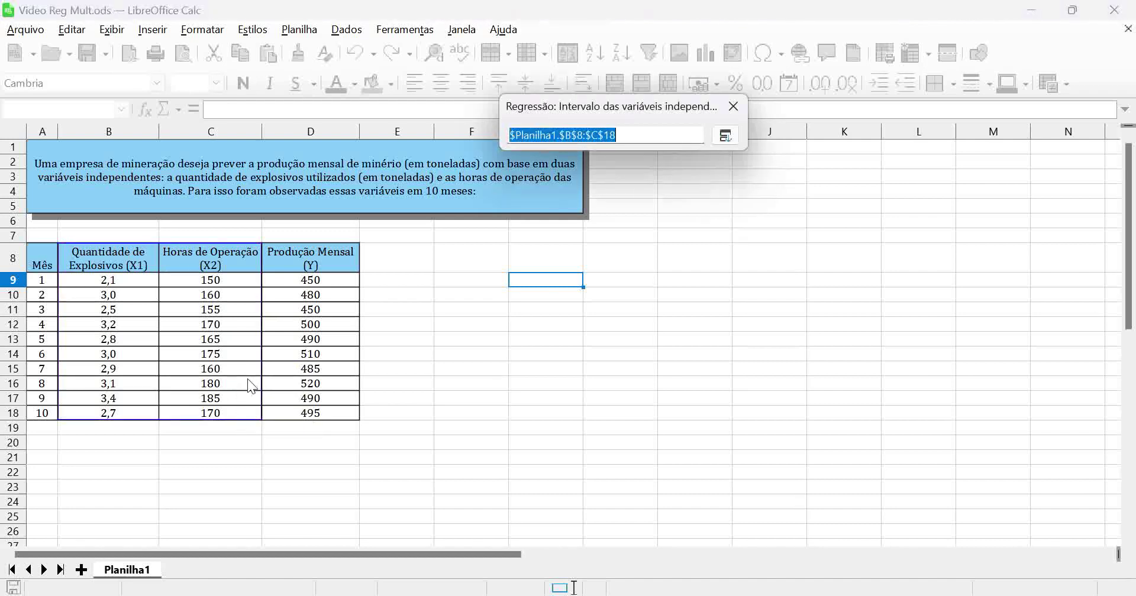
pyautogui.click(730, 131)
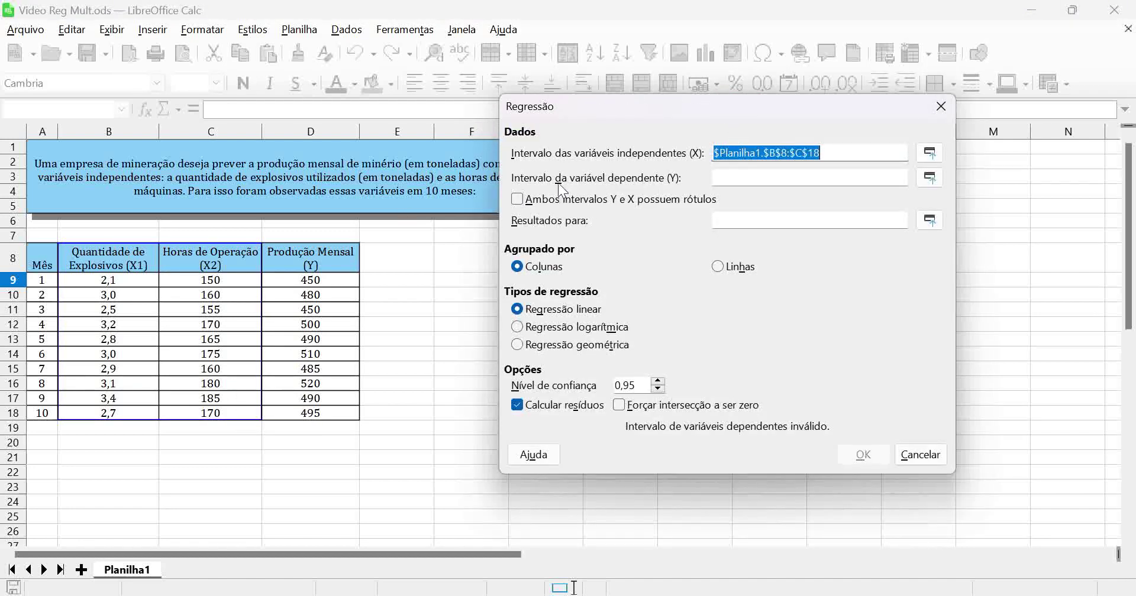
# - Set the dependent variable (Y) range to $D$8:$D$18 and mark both ranges as having labels
pyautogui.click(933, 176)
pyautogui.moveTo(353, 260); pyautogui.dragTo(357, 414)
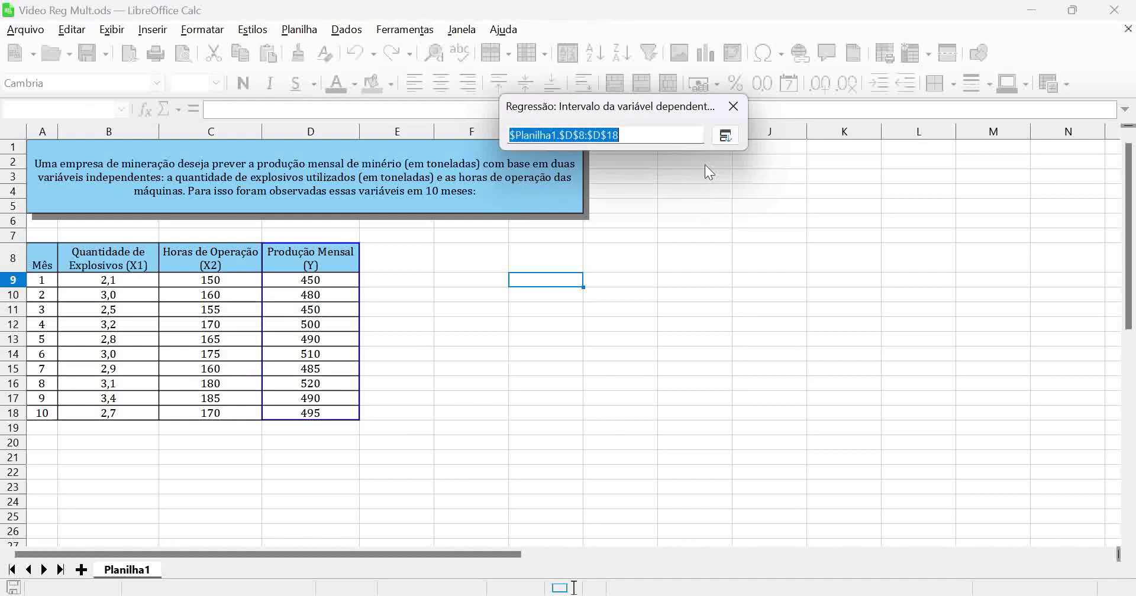
pyautogui.click(724, 136)
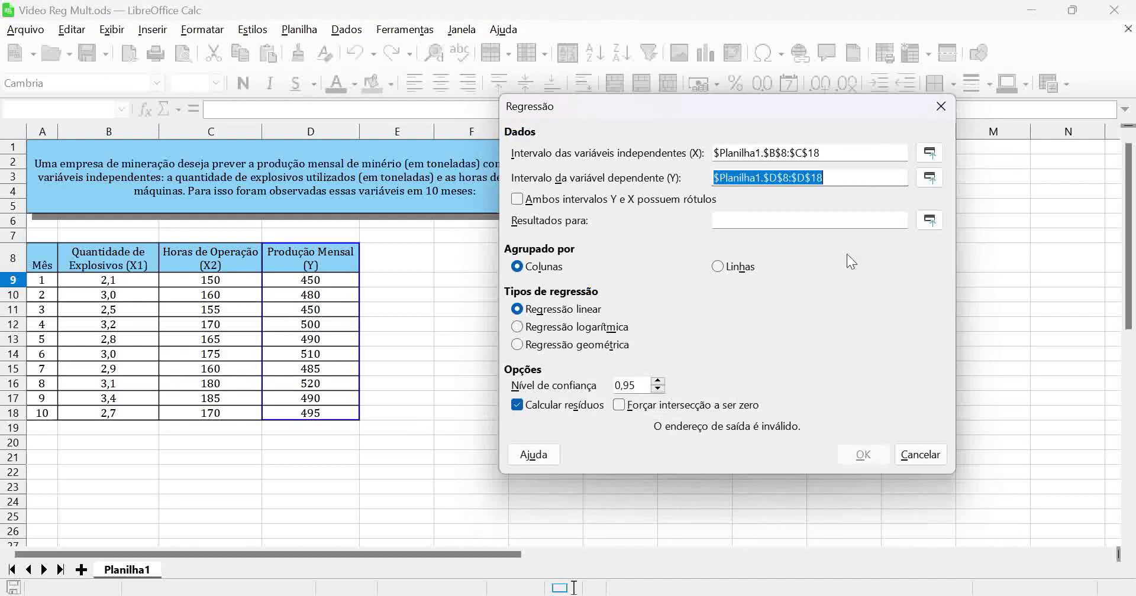
pyautogui.click(514, 198)
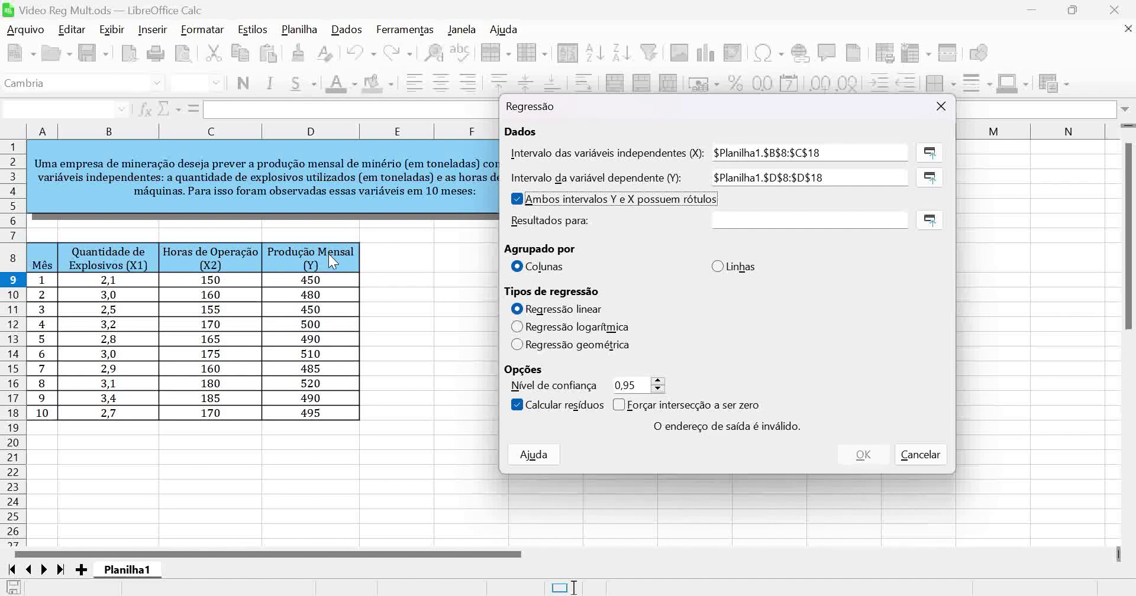
# - Send the regression results to cell $G$9 and run the linear regression
pyautogui.click(929, 220)
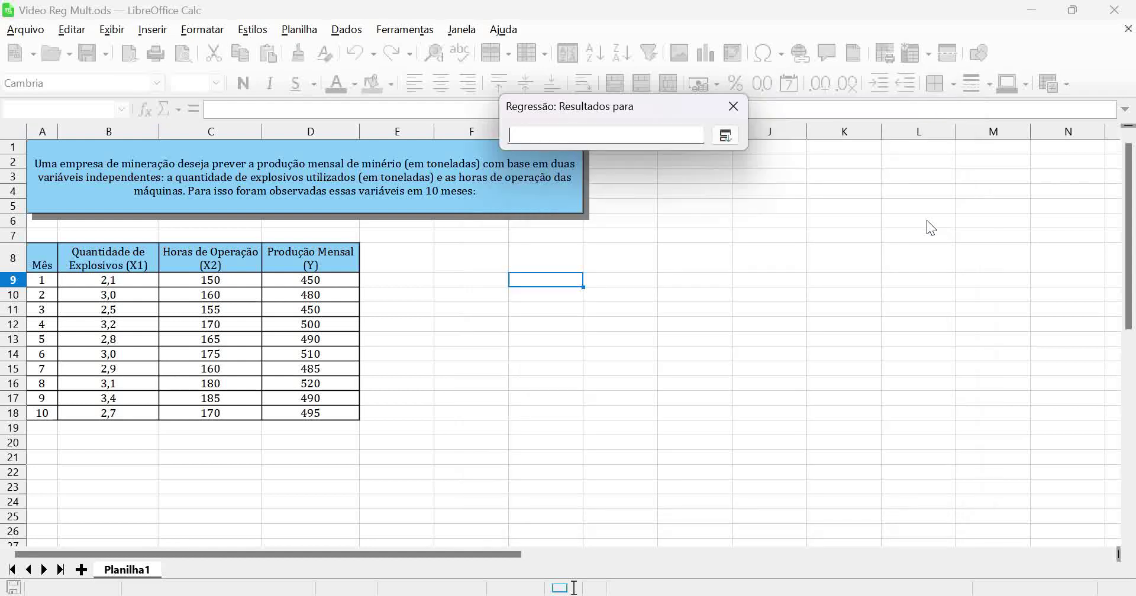
pyautogui.click(550, 283)
pyautogui.click(727, 136)
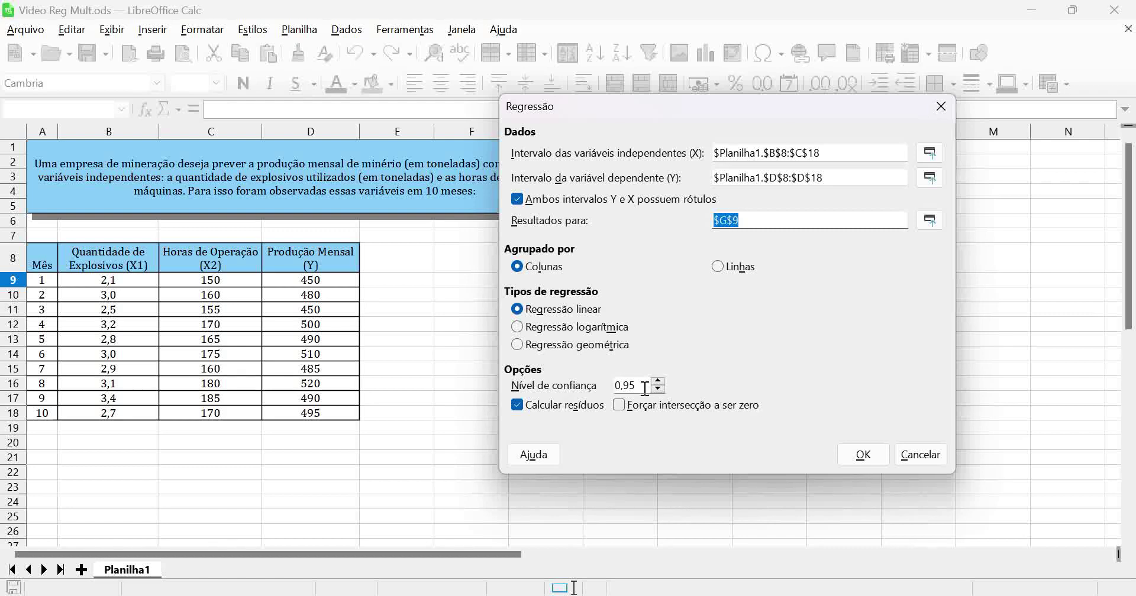
pyautogui.click(858, 458)
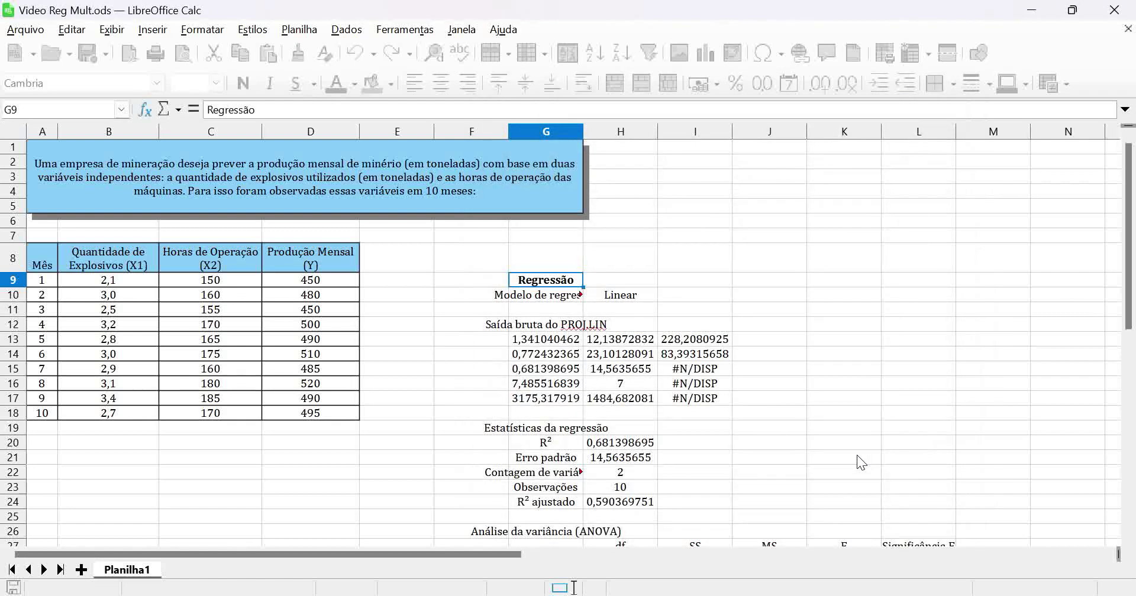
# - Fit the widths of columns G through M to their contents
pyautogui.moveTo(546, 131); pyautogui.dragTo(1021, 111)
pyautogui.doubleClick(881, 133)
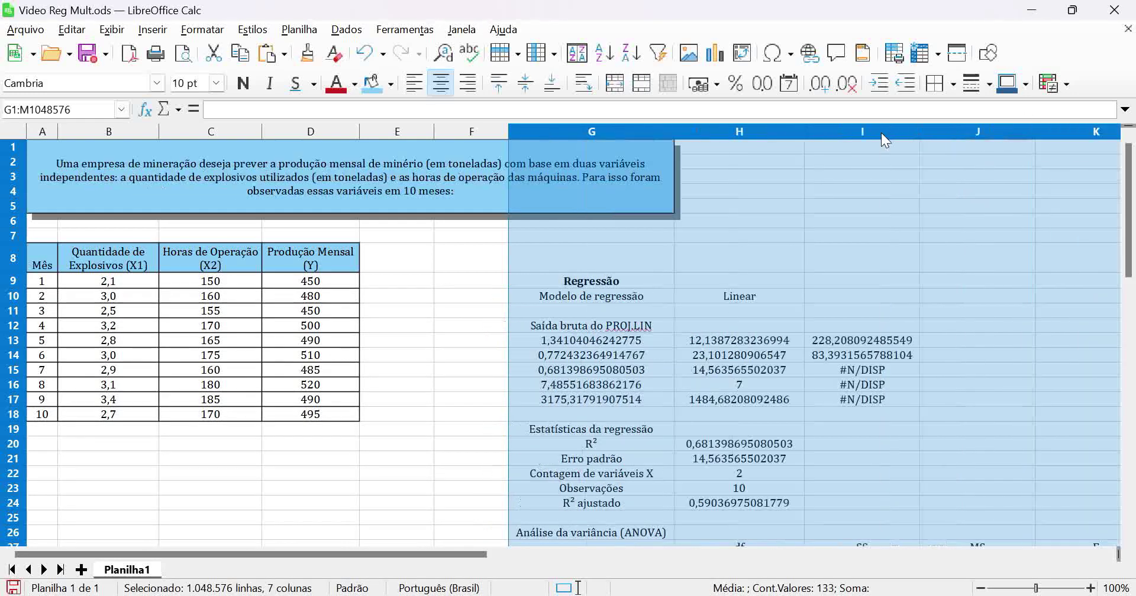
pyautogui.click(827, 232)
# - Highlight the R² and adjusted R² rows (G20:H20 and G24:H24) with a yellow background
pyautogui.scroll(-2, 847, 225)
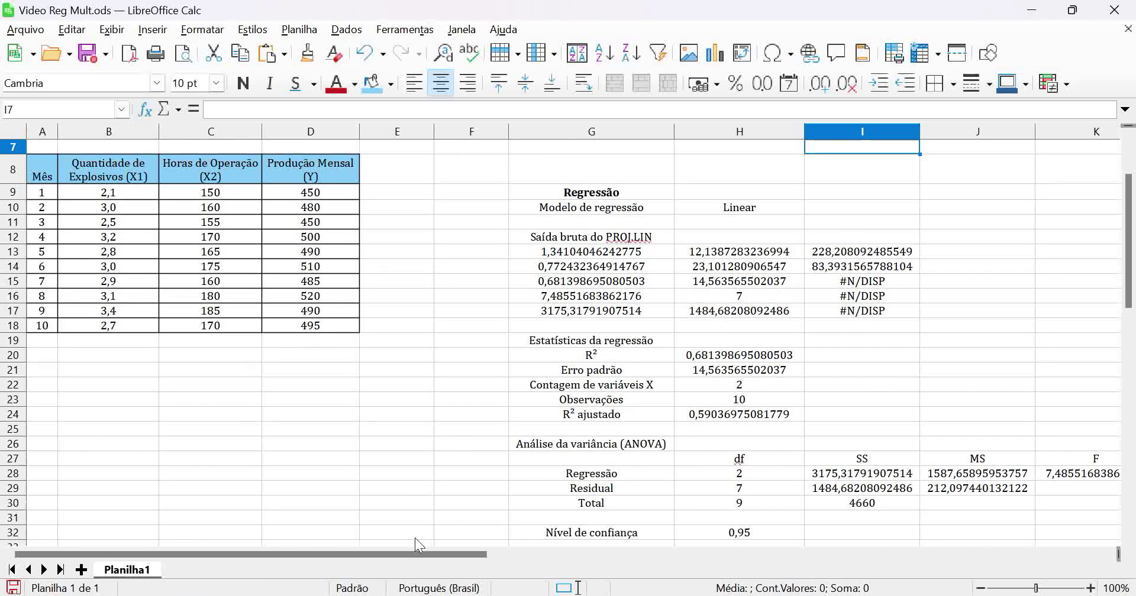
pyautogui.moveTo(415, 552); pyautogui.dragTo(609, 541)
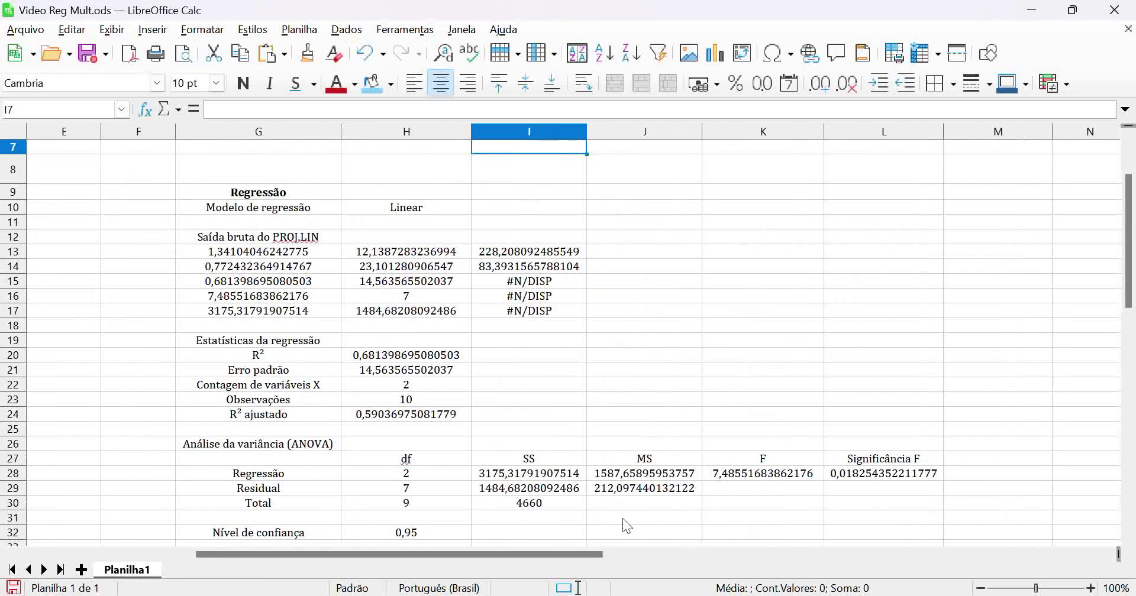
pyautogui.scroll(-1, 722, 409)
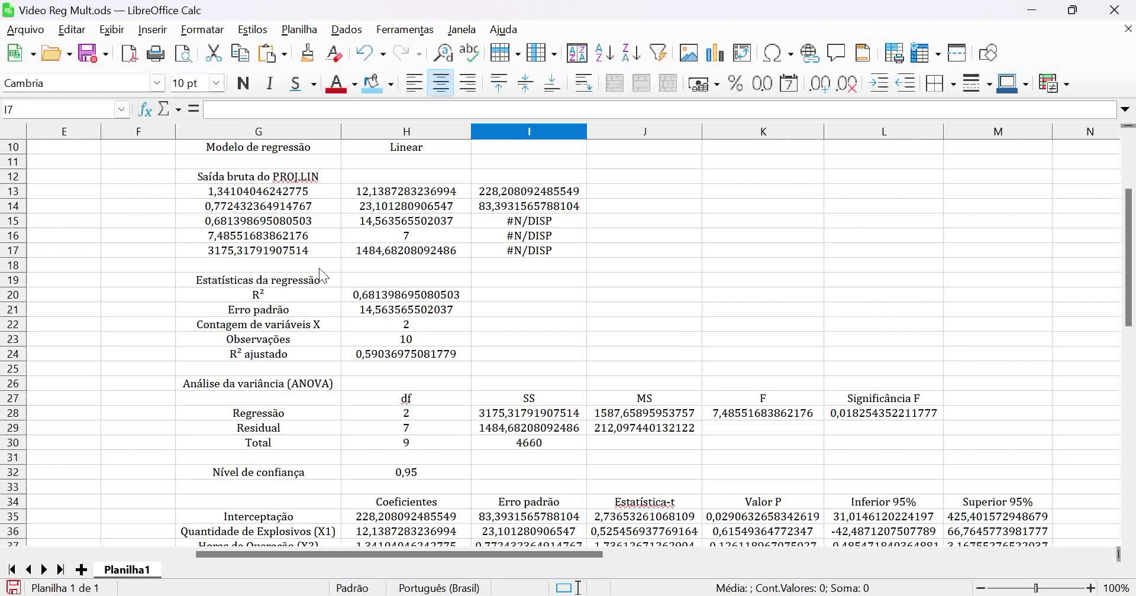
pyautogui.moveTo(303, 299); pyautogui.dragTo(385, 304)
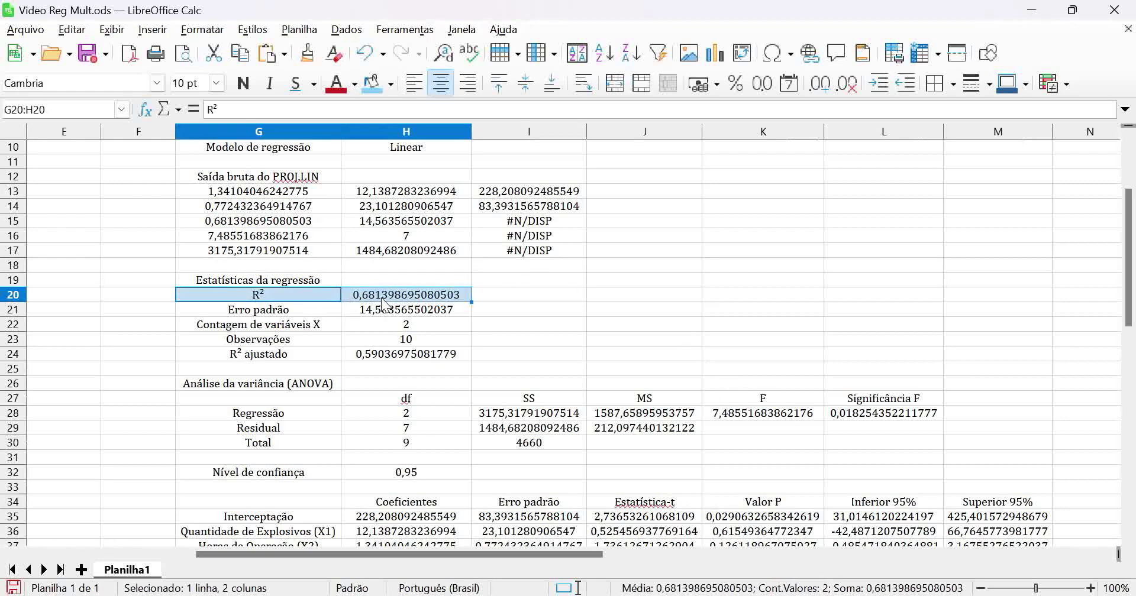
pyautogui.keyDown('ctrl'); pyautogui.moveTo(282, 357); pyautogui.dragTo(388, 356); pyautogui.keyUp('ctrl')
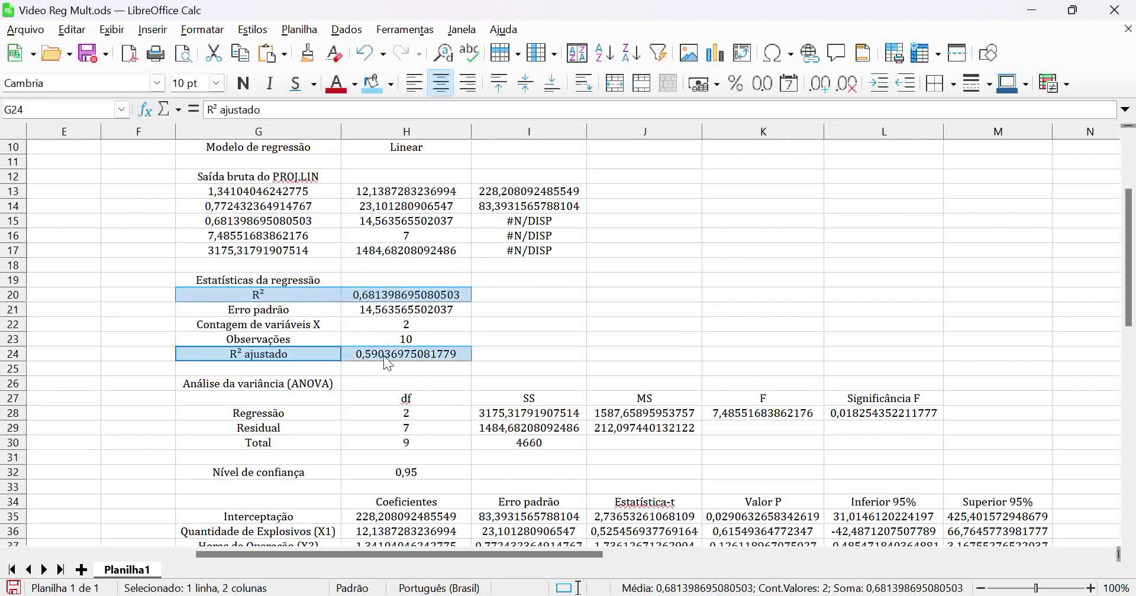
pyautogui.click(391, 83)
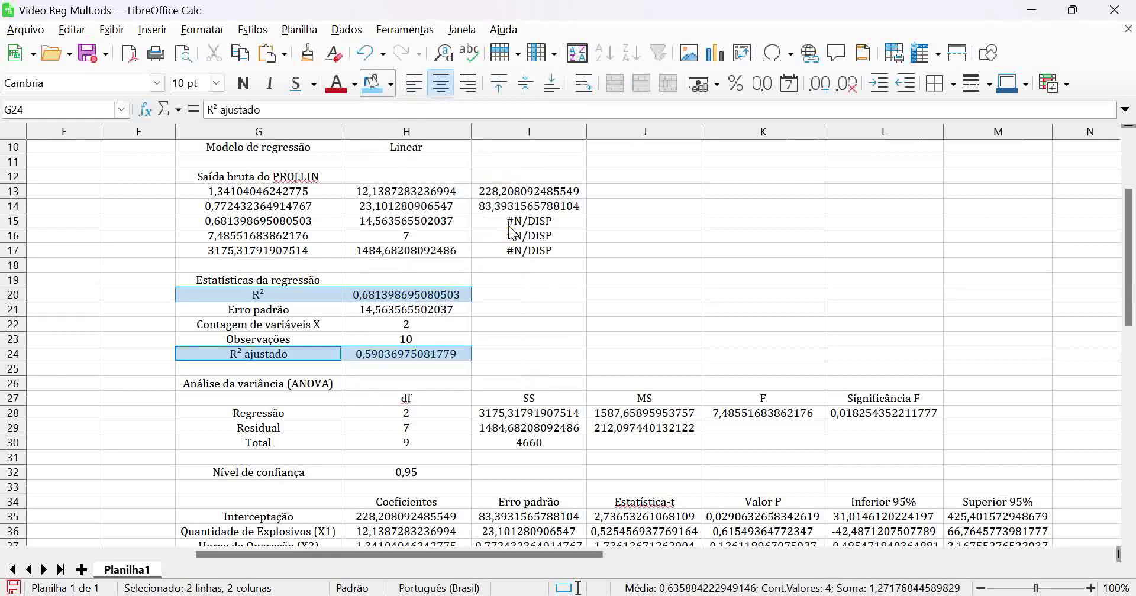
pyautogui.click(510, 269)
# - Examine the R² and adjusted R² results in H20 and H24 alongside the original production data table
pyautogui.click(414, 296)
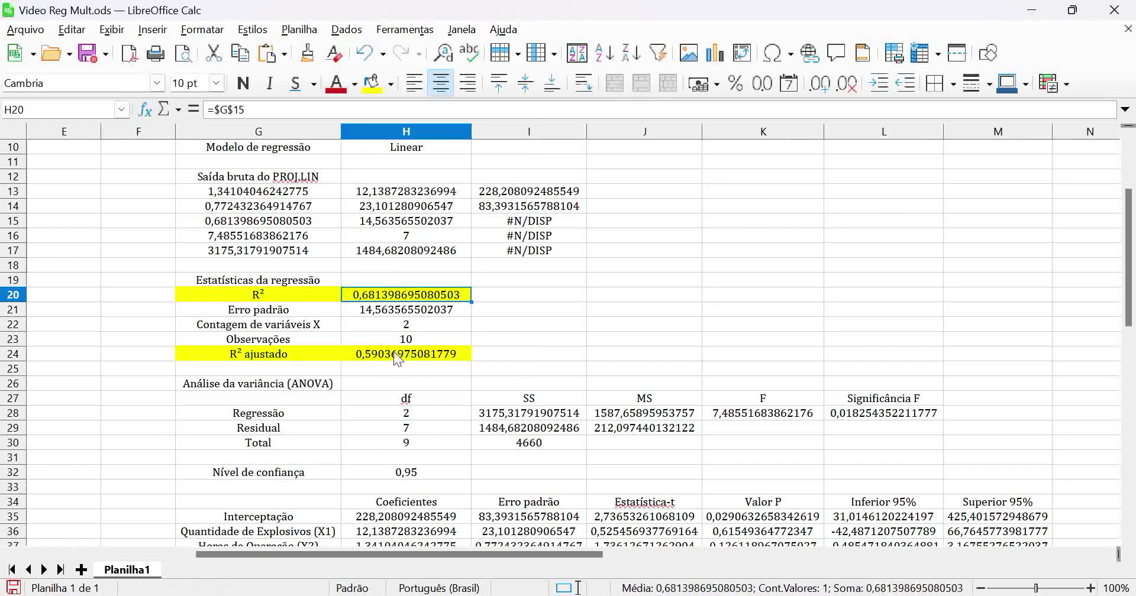
pyautogui.click(393, 358)
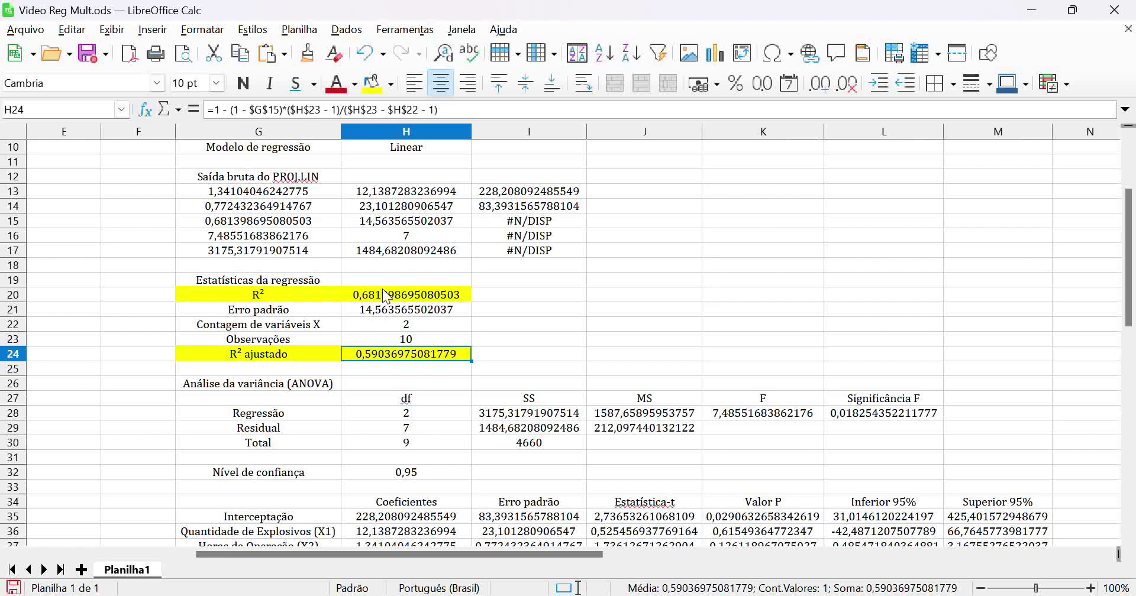
pyautogui.moveTo(294, 353); pyautogui.dragTo(353, 355)
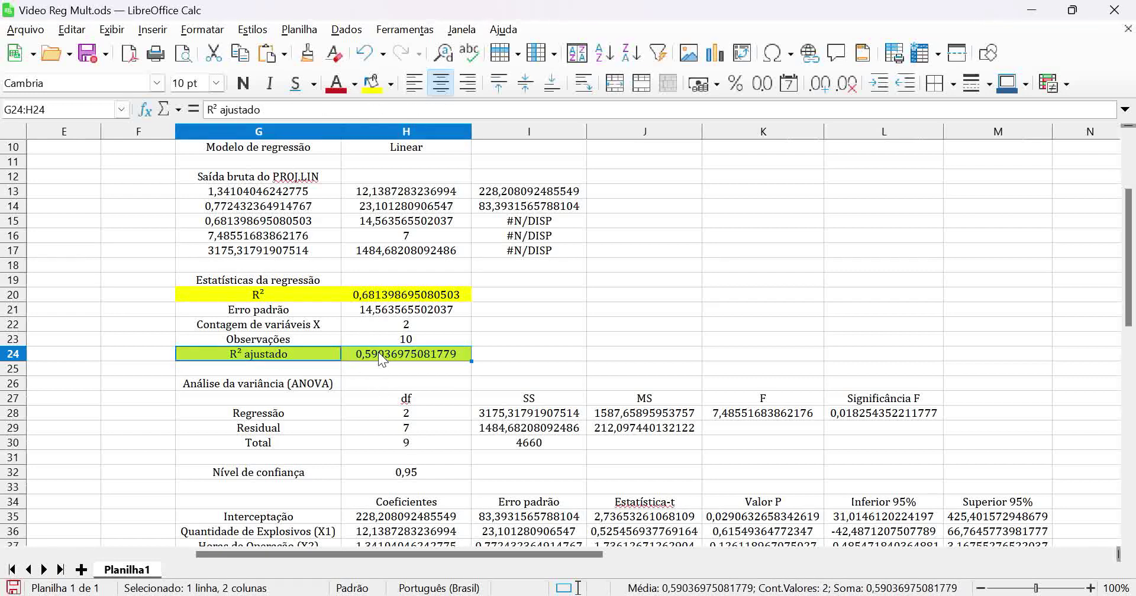
pyautogui.click(379, 353)
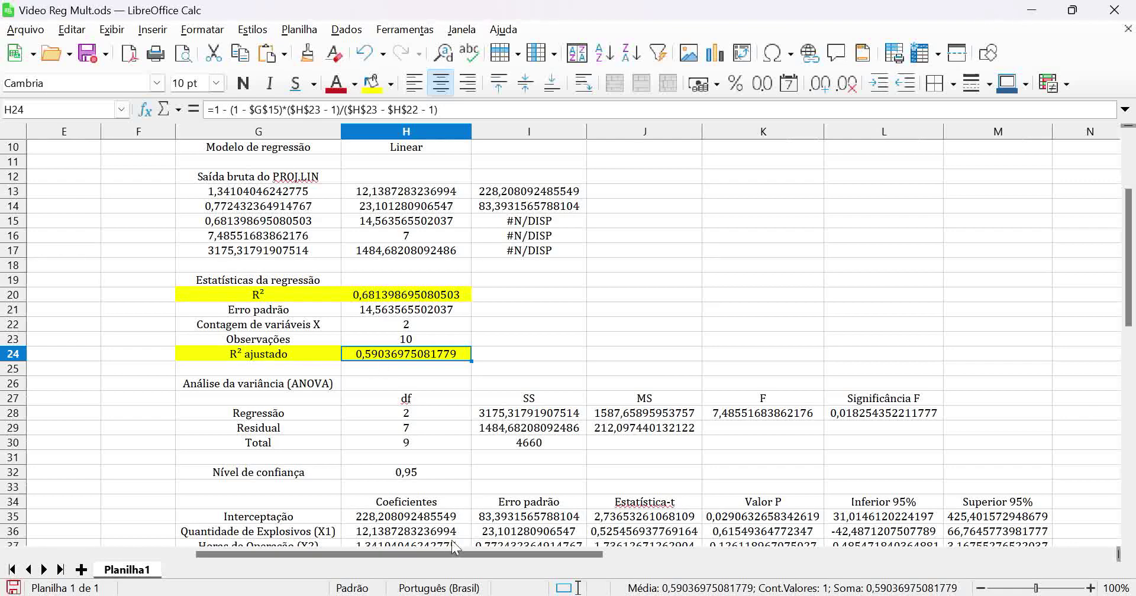
pyautogui.moveTo(453, 553); pyautogui.dragTo(235, 537)
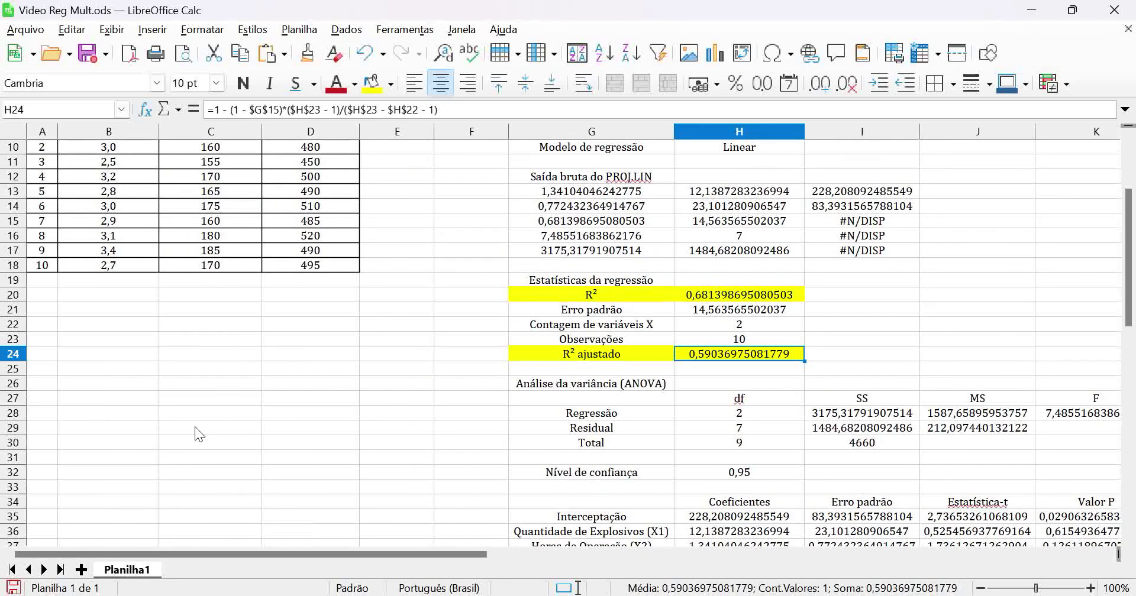
pyautogui.scroll(3, 194, 427)
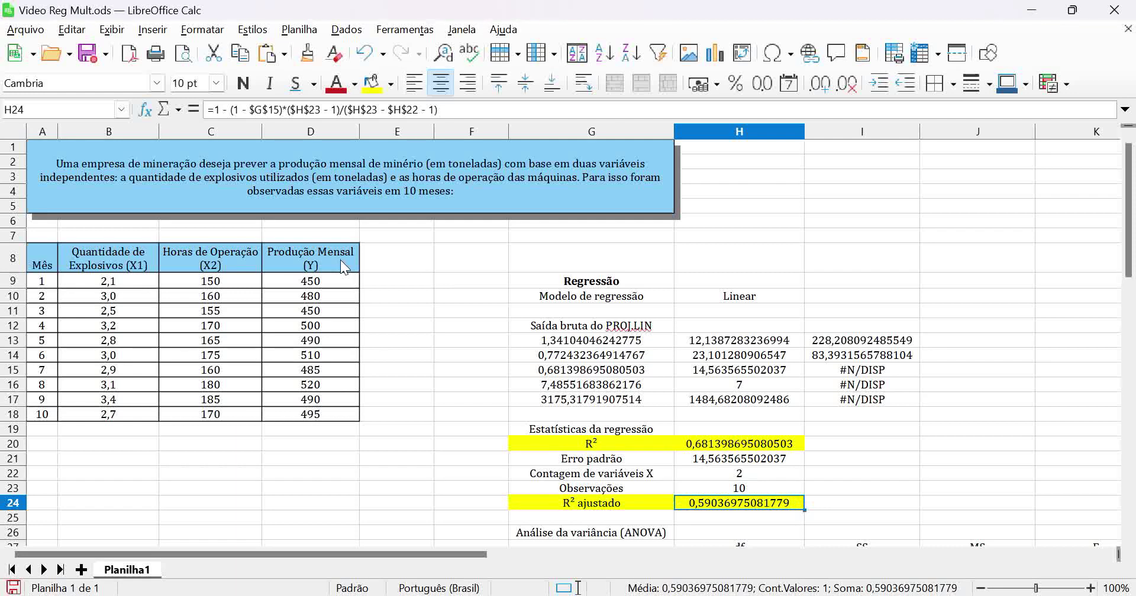
pyautogui.scroll(-2, 937, 478)
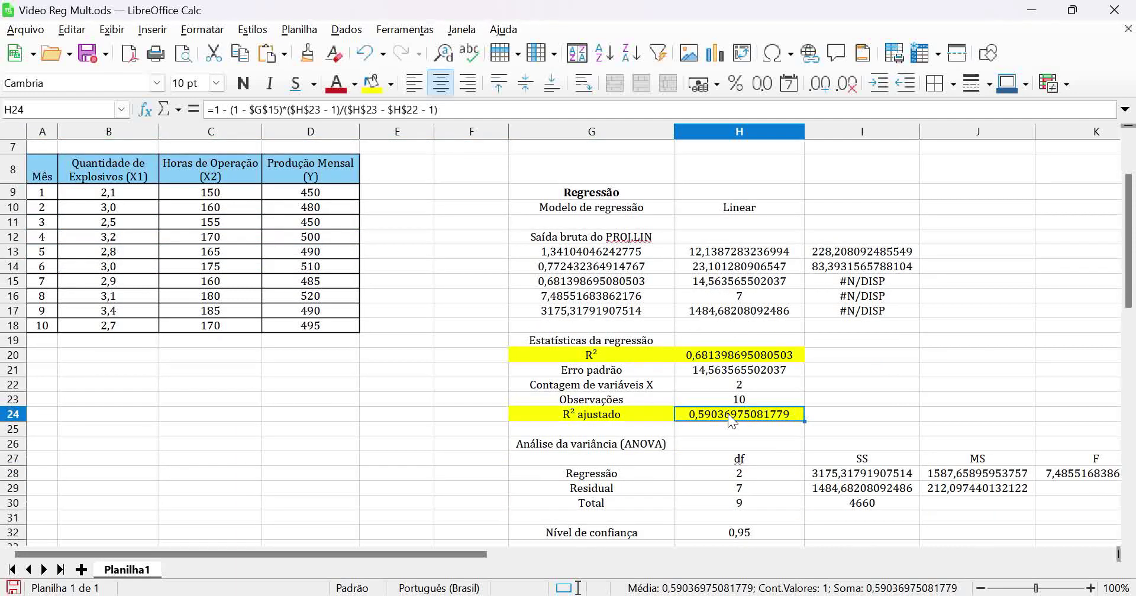
pyautogui.moveTo(449, 554); pyautogui.dragTo(645, 572)
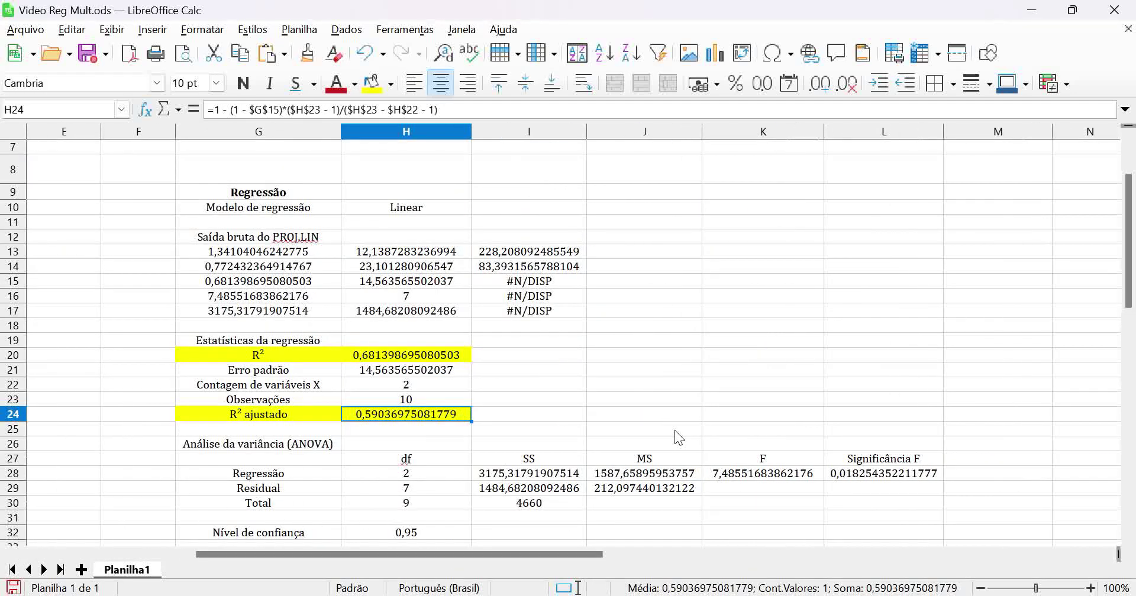
# - Highlight the Significância F value in cell L28 of the ANOVA table in yellow
pyautogui.scroll(-3, 675, 432)
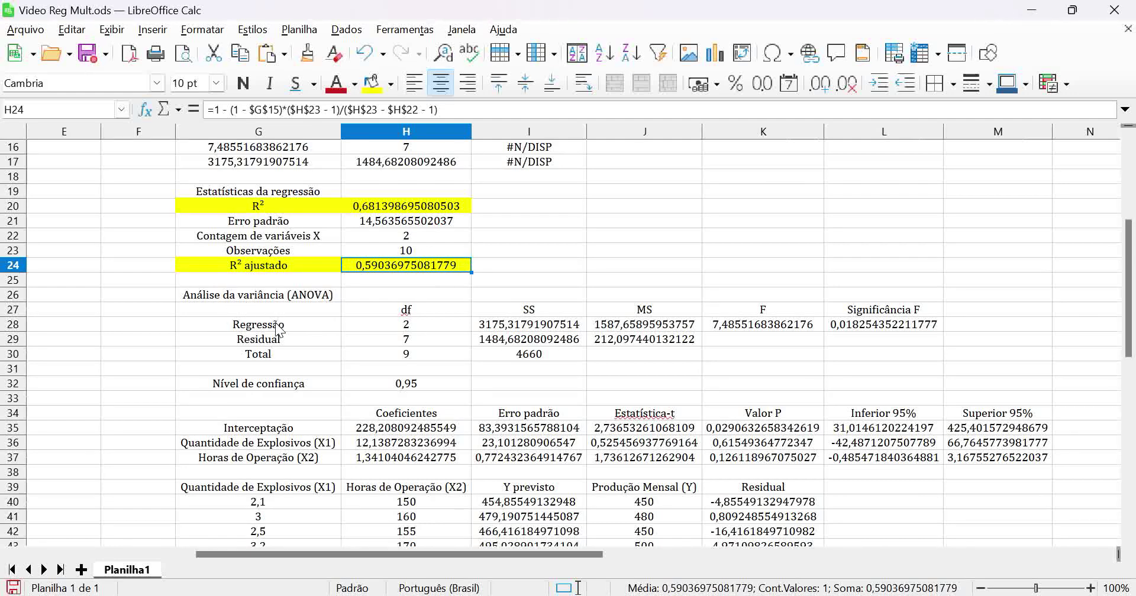
pyautogui.click(883, 323)
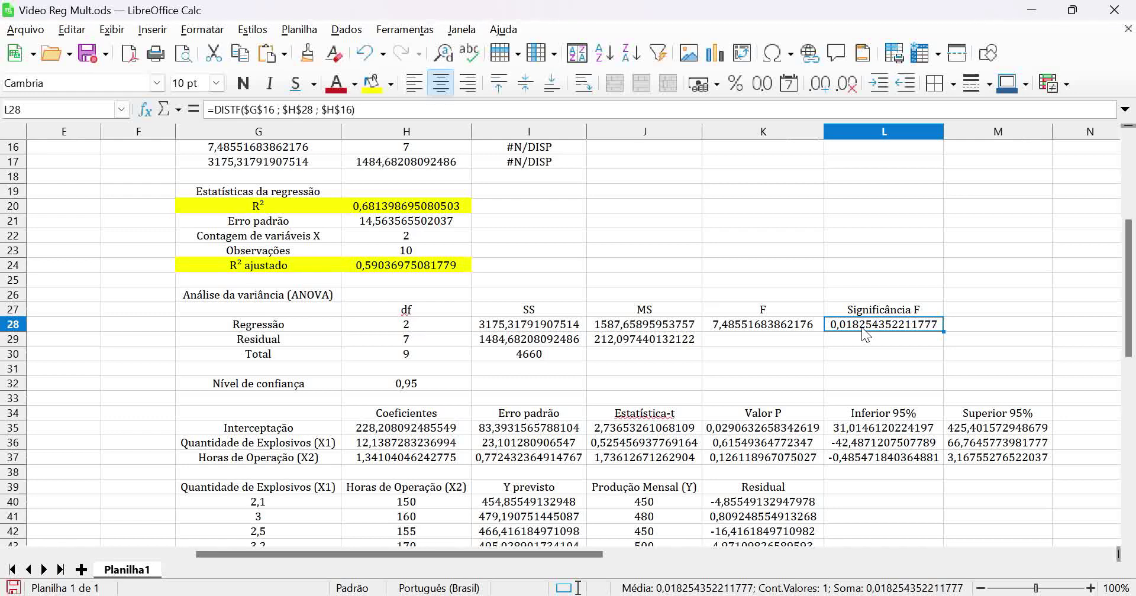
pyautogui.click(372, 83)
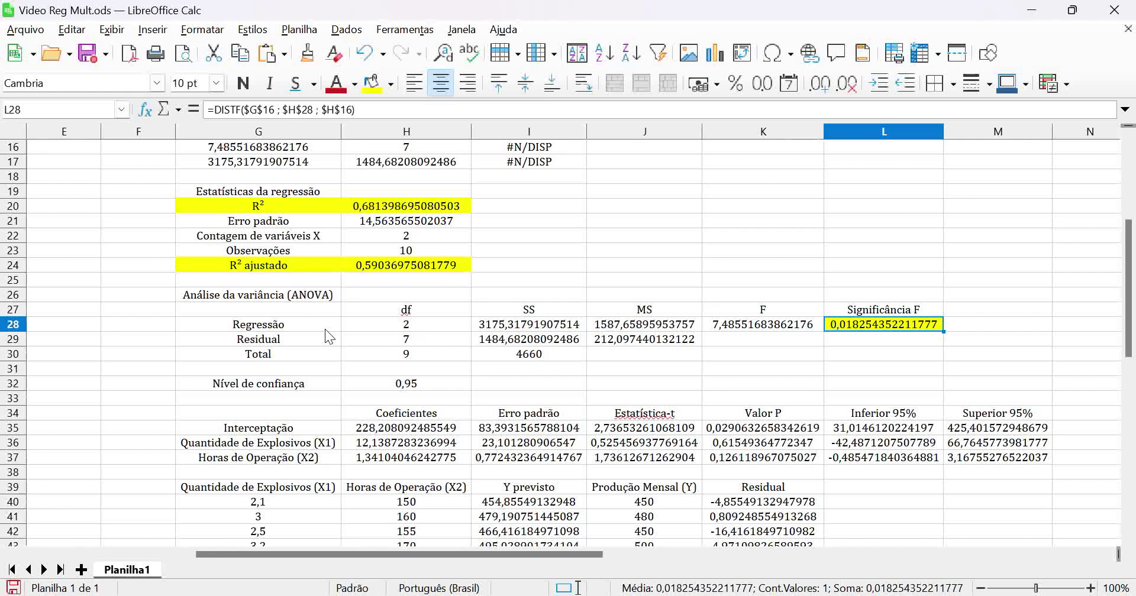
pyautogui.click(370, 265)
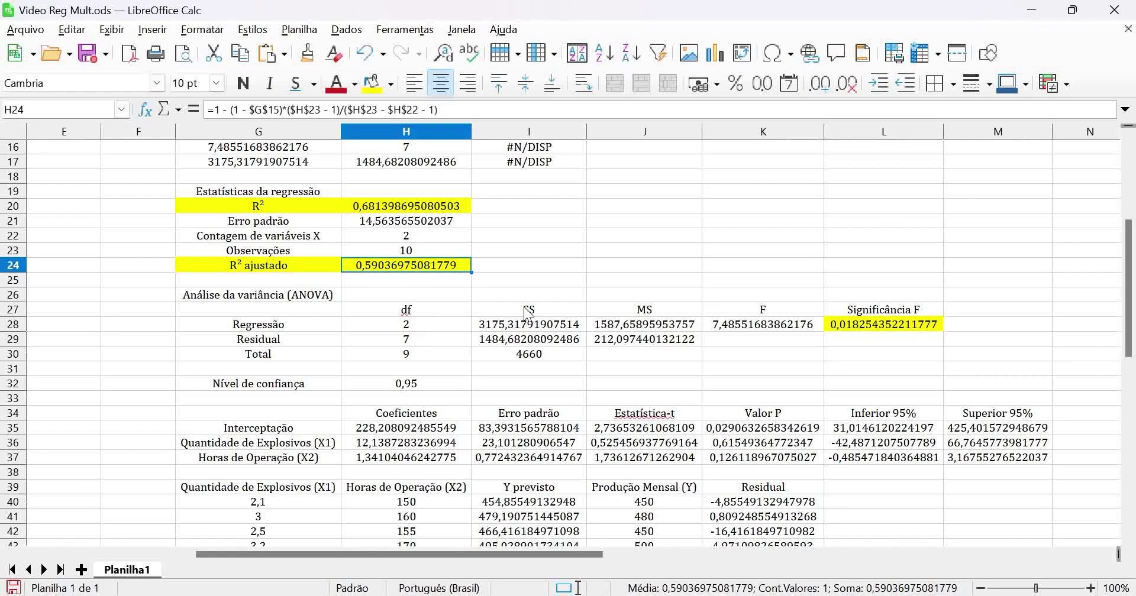
# - Highlight the Valor P cells K35:K37 of the coefficients table in yellow
pyautogui.scroll(-1, 528, 314)
pyautogui.scroll(-1, 529, 313)
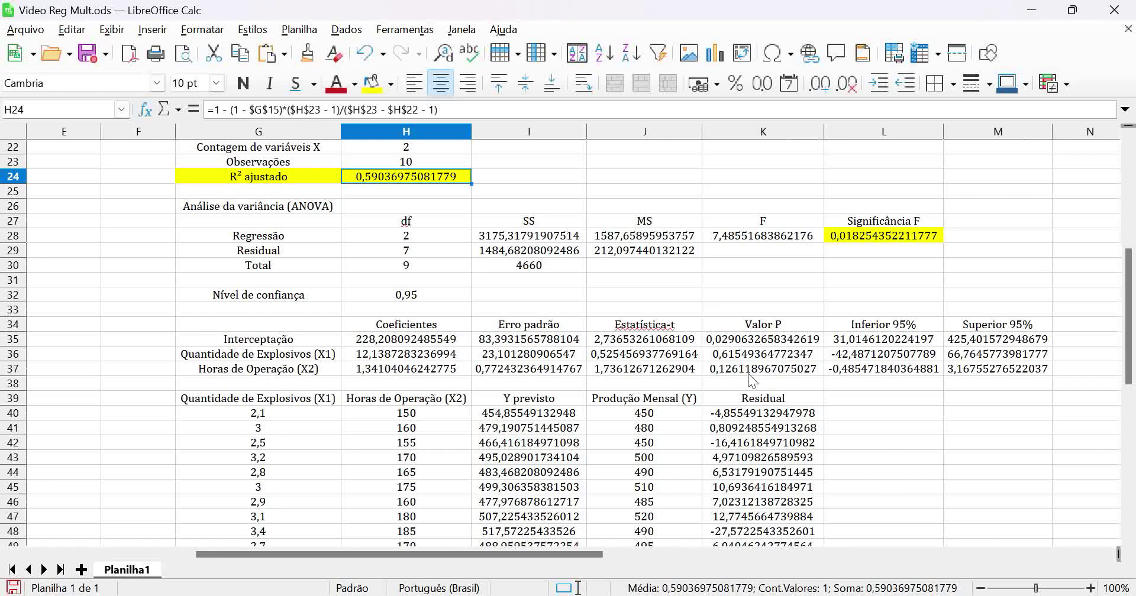
pyautogui.moveTo(769, 343); pyautogui.dragTo(769, 368)
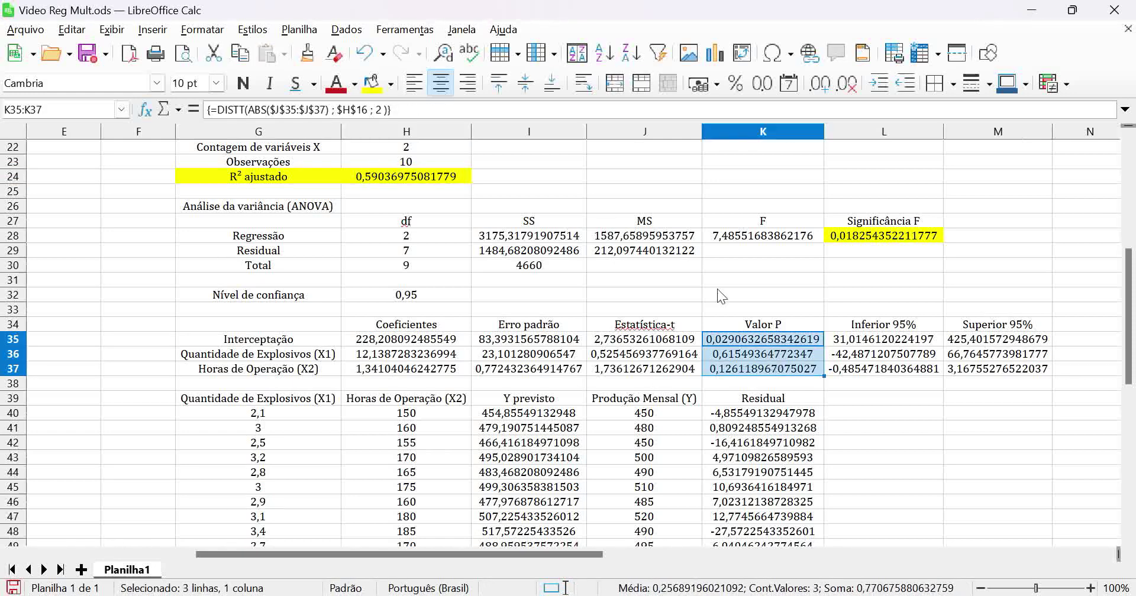
pyautogui.click(372, 82)
pyautogui.click(763, 344)
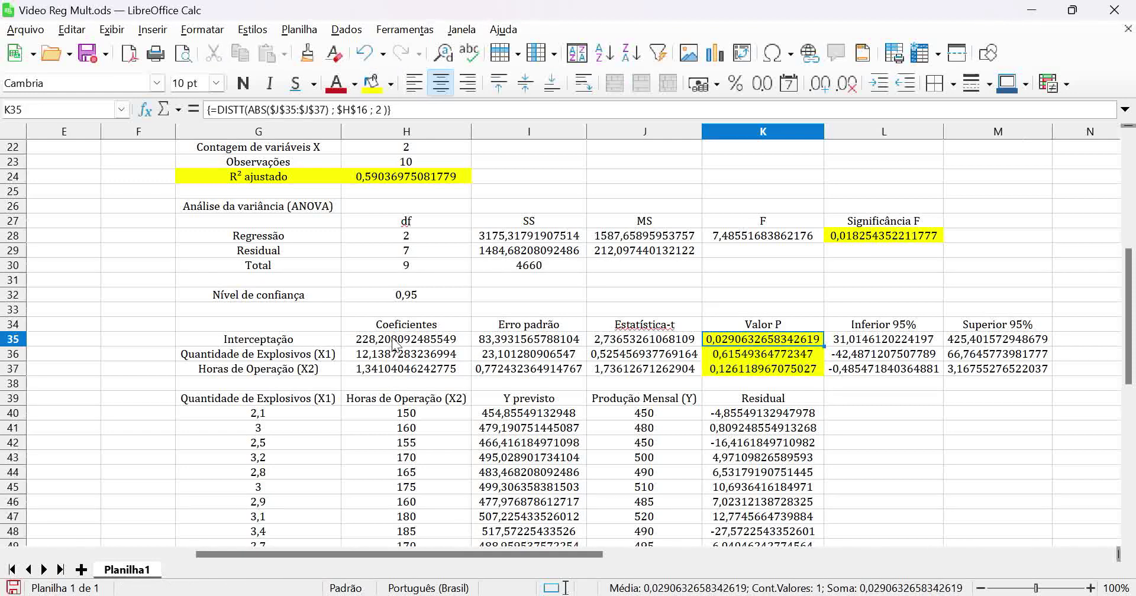
# - Highlight the Coeficientes cells H35:H37 of the coefficients table in yellow
pyautogui.moveTo(396, 342); pyautogui.dragTo(397, 375)
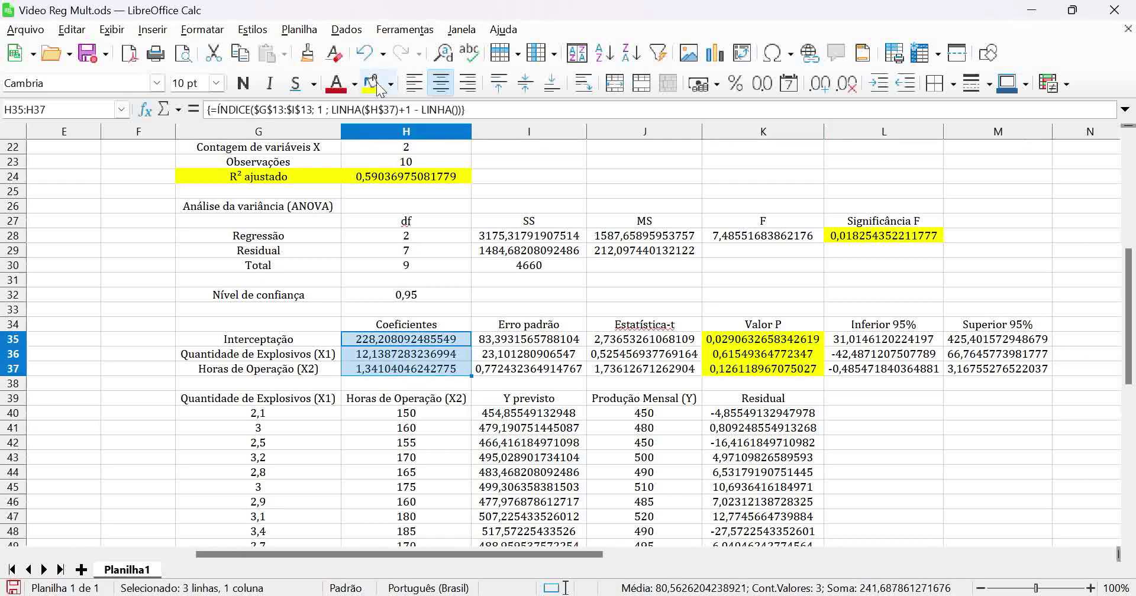
pyautogui.click(371, 83)
pyautogui.click(406, 343)
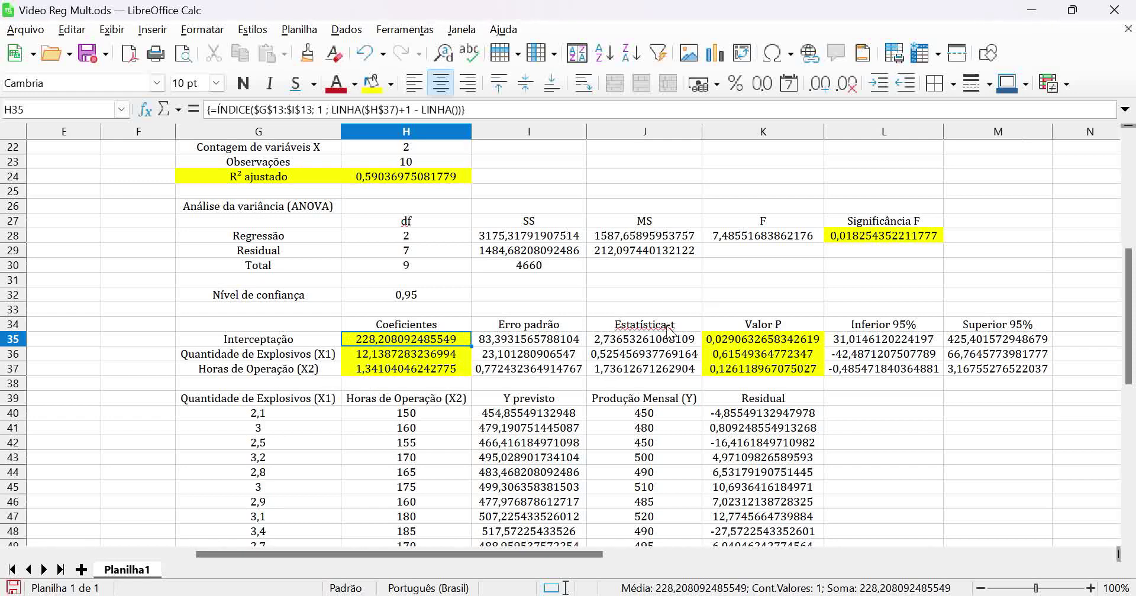
# - Compare the intercept, explosives (X1) and operating hours (X2) coefficients in H35:H37 with their P-values in K35:K37
pyautogui.click(731, 342)
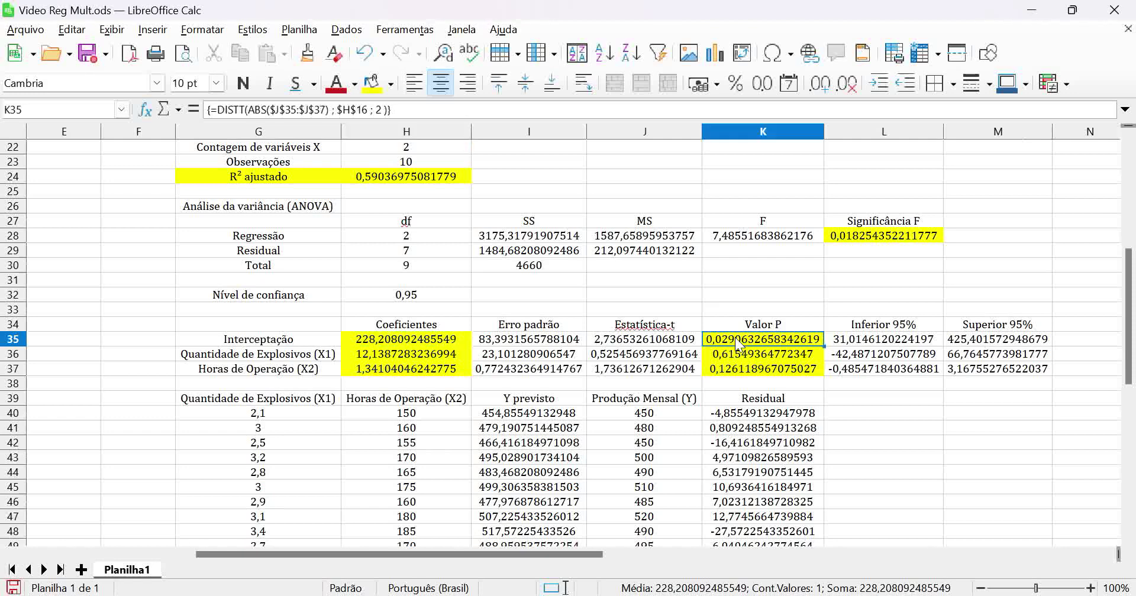
pyautogui.click(378, 352)
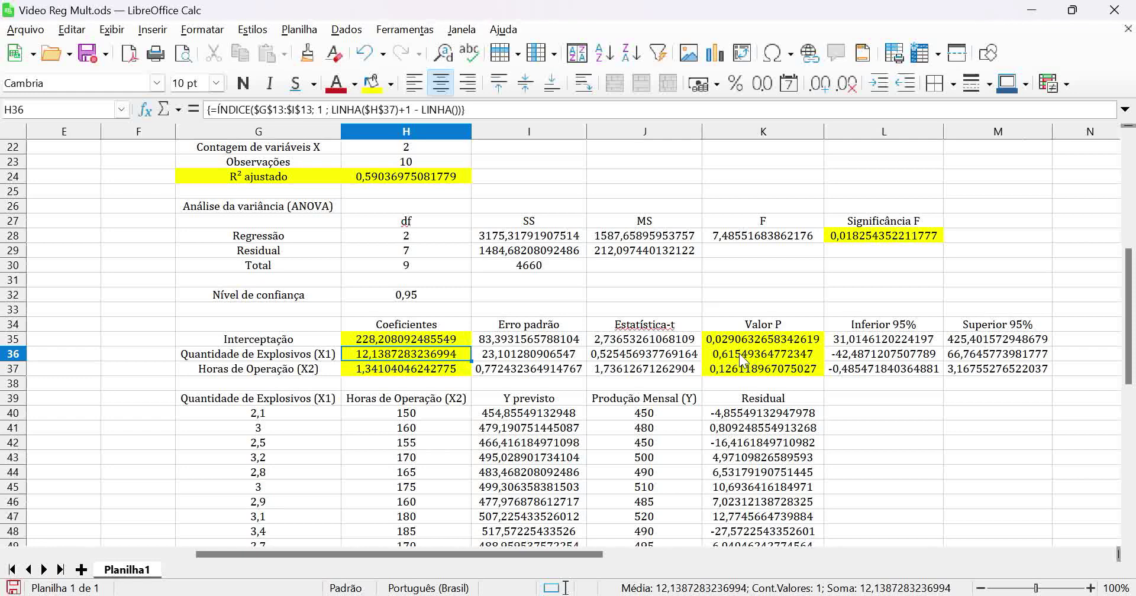
pyautogui.click(740, 354)
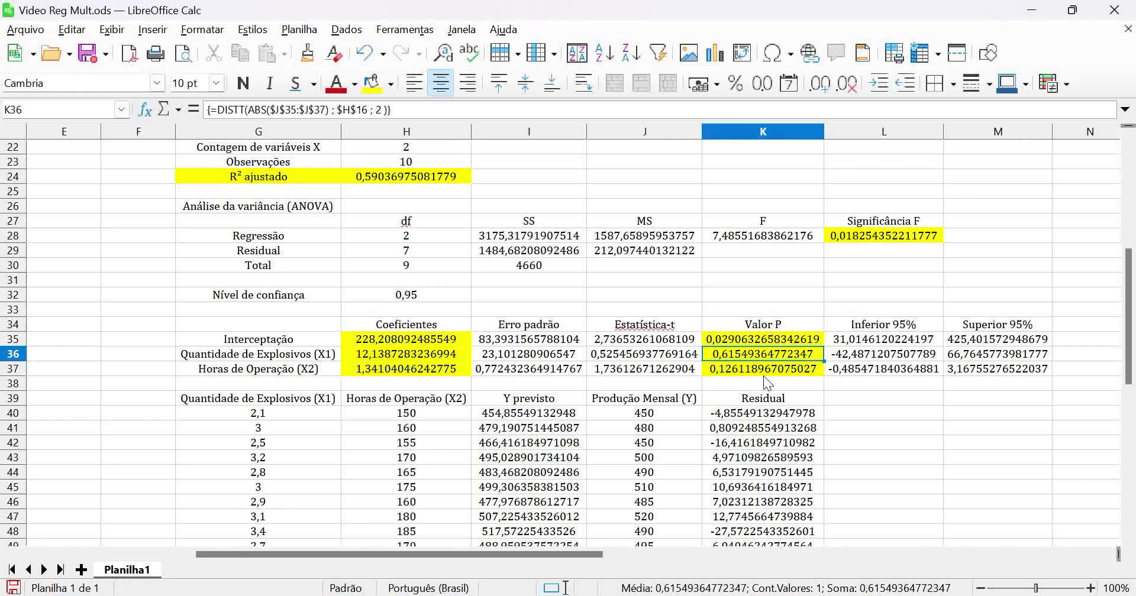
pyautogui.click(402, 369)
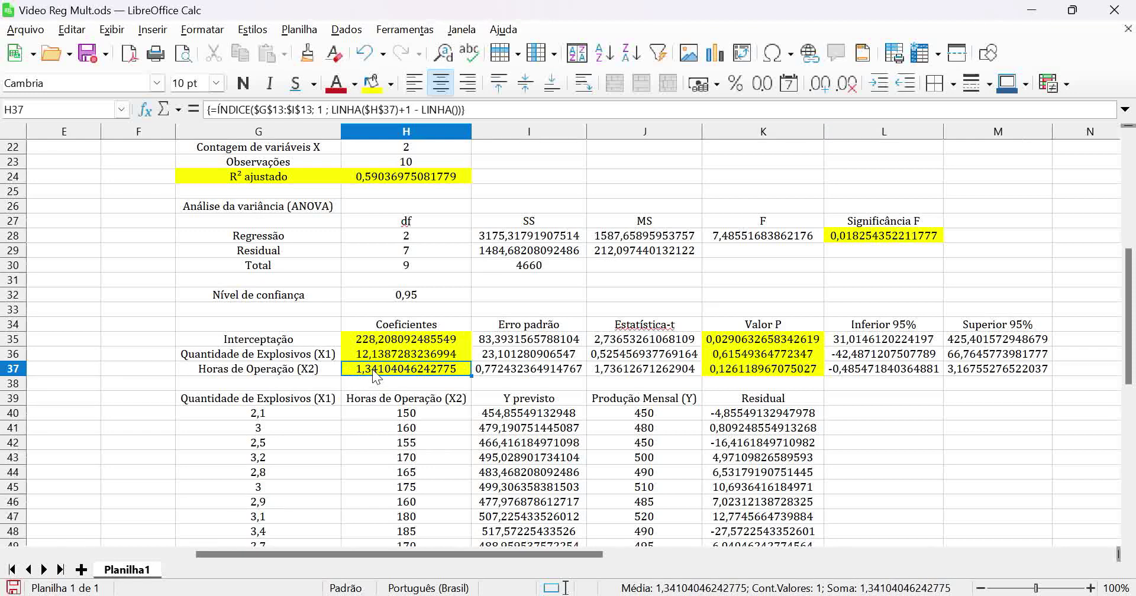
pyautogui.click(722, 374)
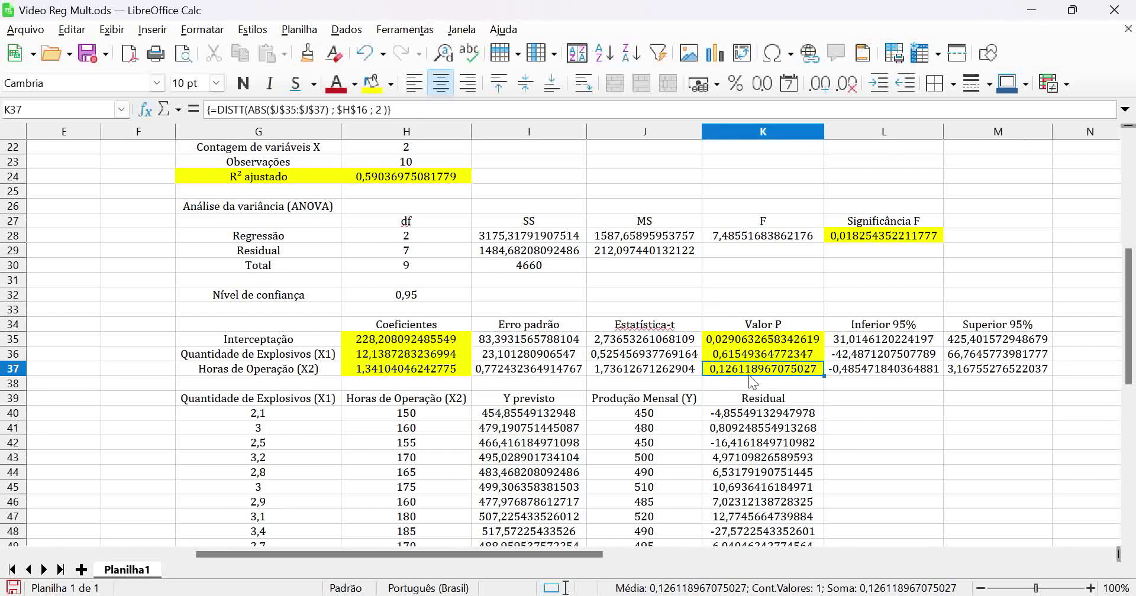
pyautogui.moveTo(759, 354); pyautogui.dragTo(768, 372)
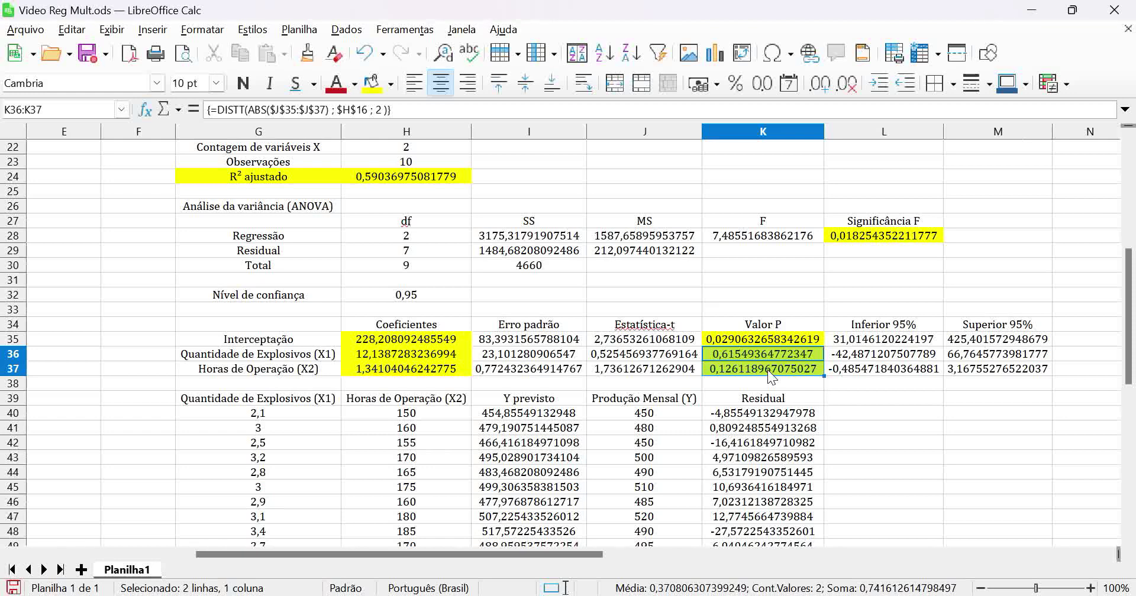
# - Write the regression equation "Y = 228,2 +12,13X1 + 1,34 X2" as text in cell G52 below the residuals table
pyautogui.scroll(-2, 771, 377)
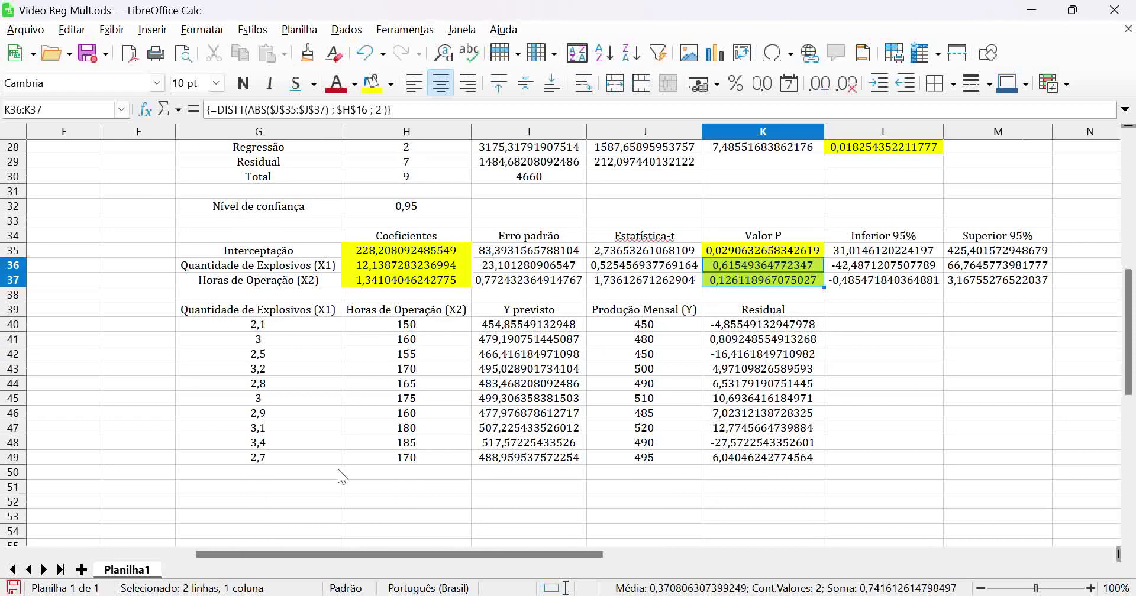
pyautogui.click(308, 498)
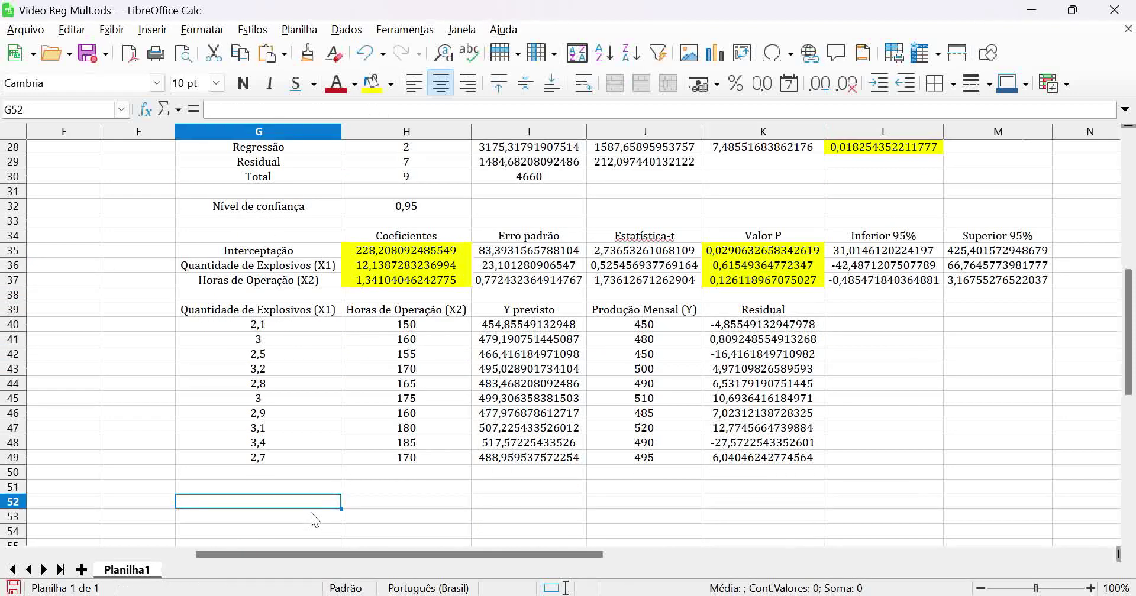
pyautogui.write('Y = ')
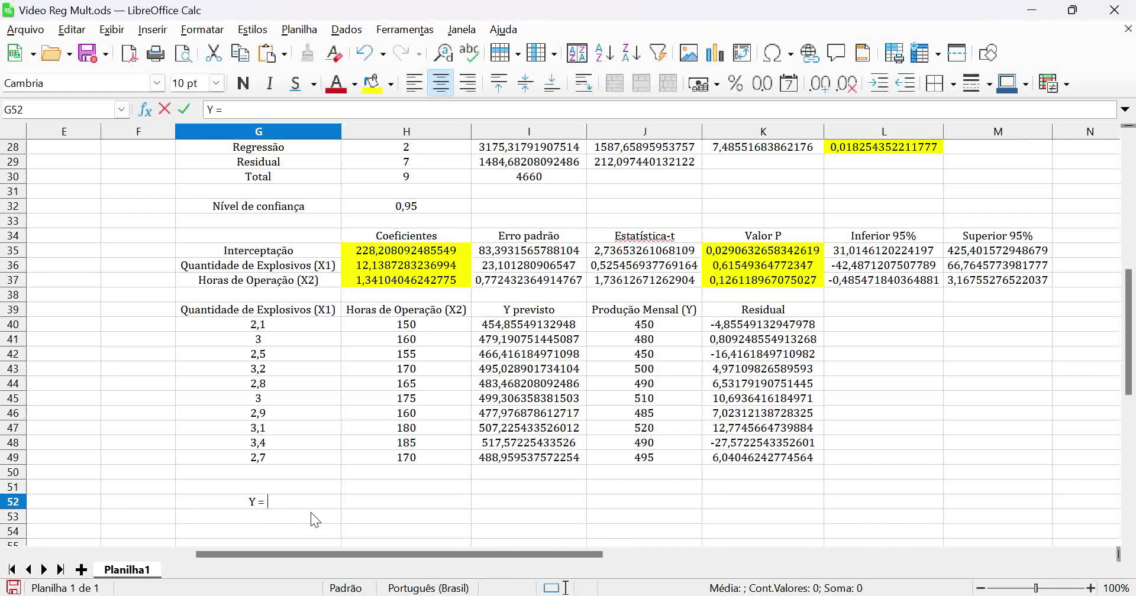
pyautogui.write('228,2 +12,1')
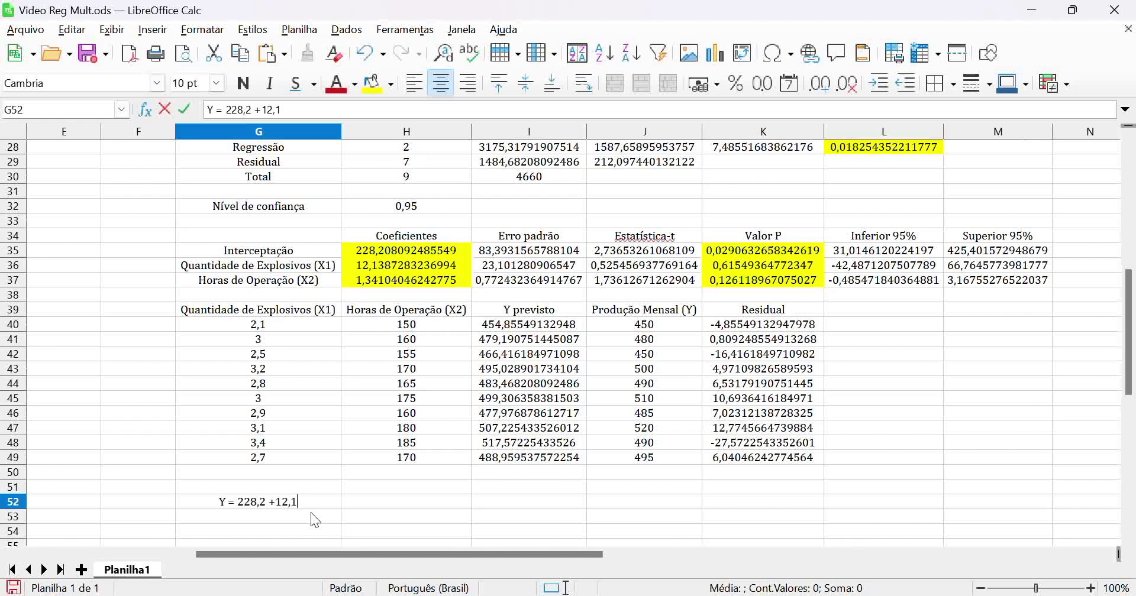
pyautogui.write('3X1')
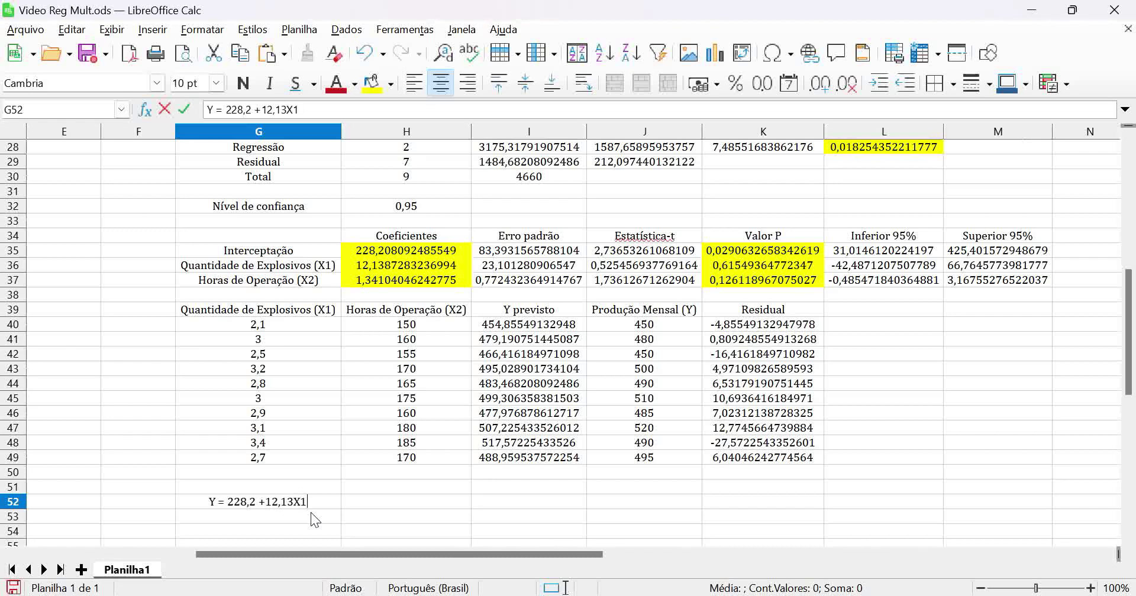
pyautogui.write(' + ')
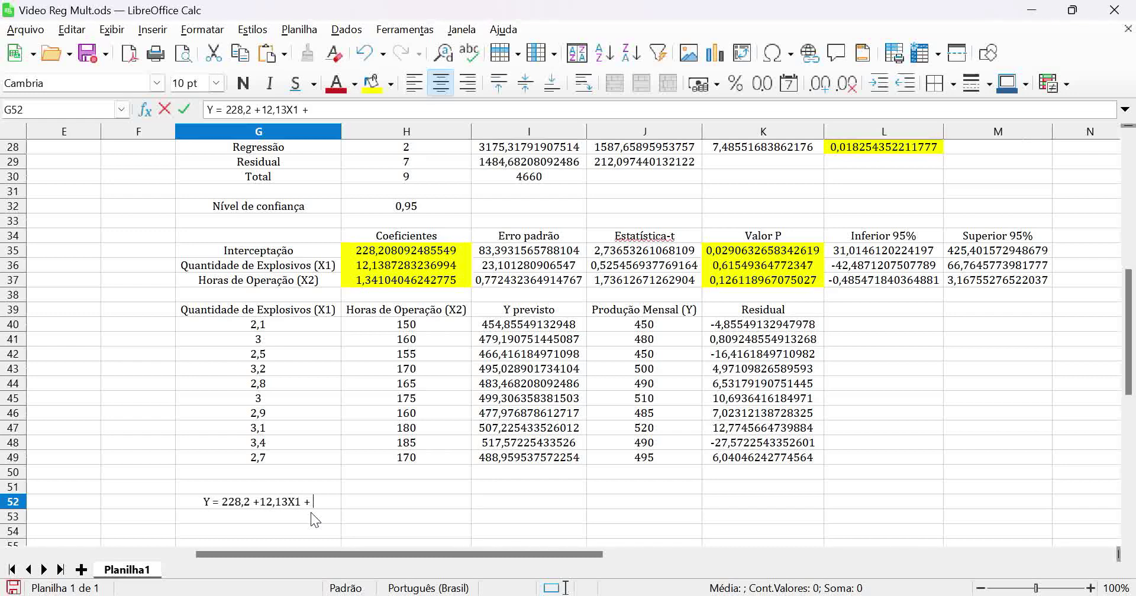
pyautogui.write('1,')
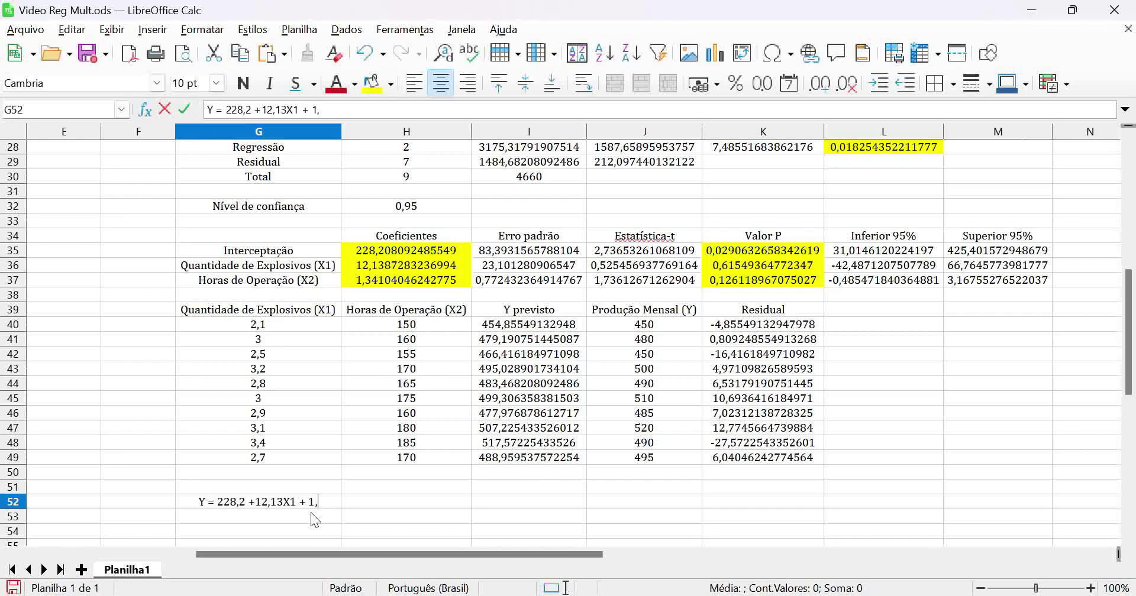
pyautogui.write('34 X2')
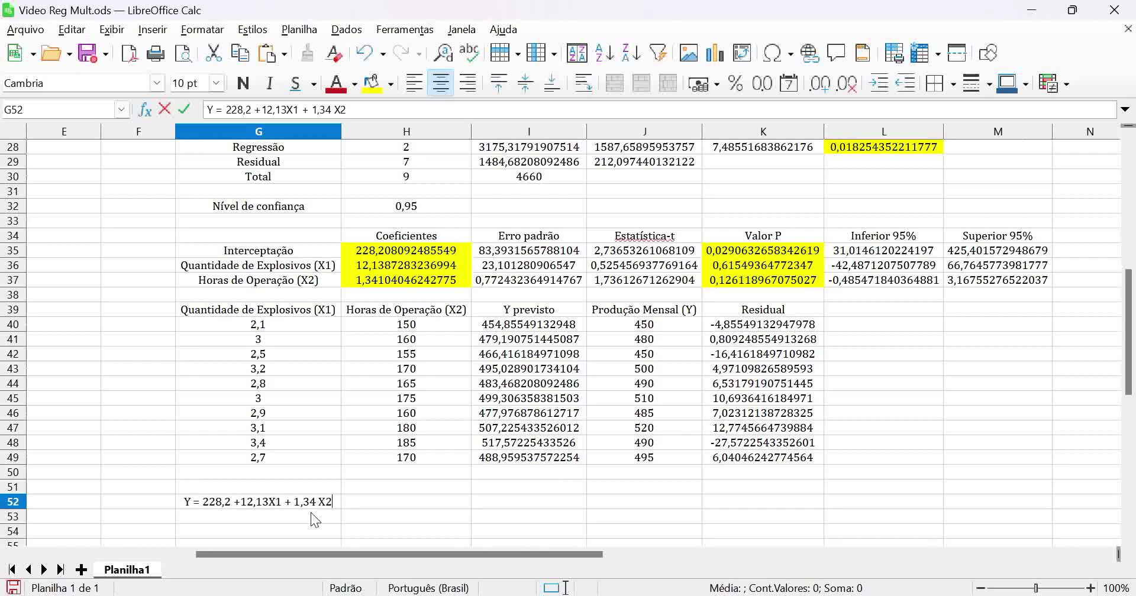
pyautogui.press('Return')
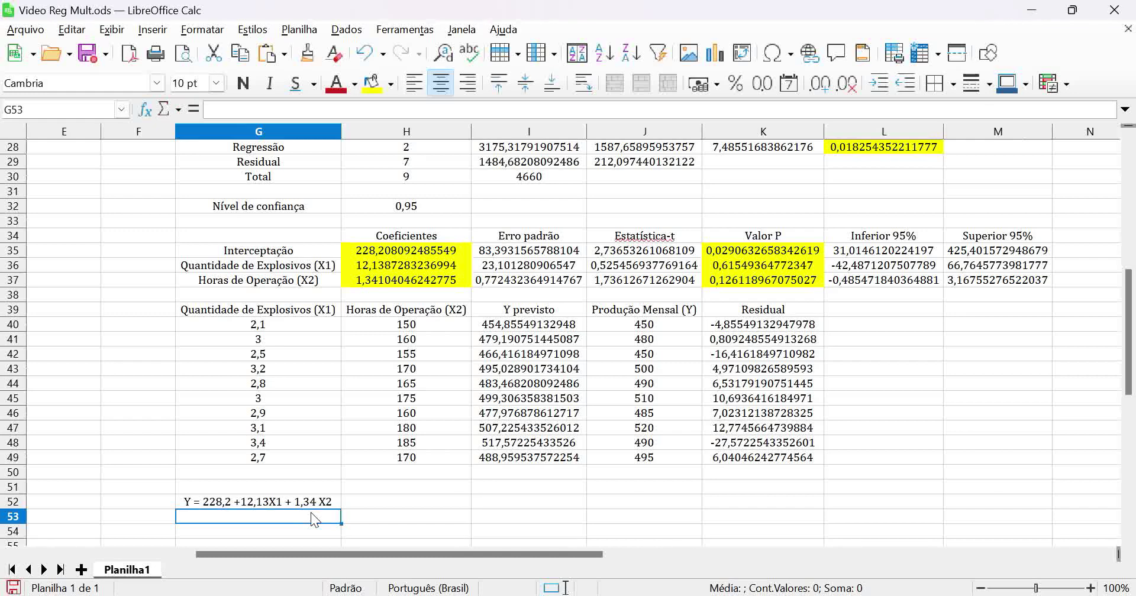
pyautogui.press('Up')
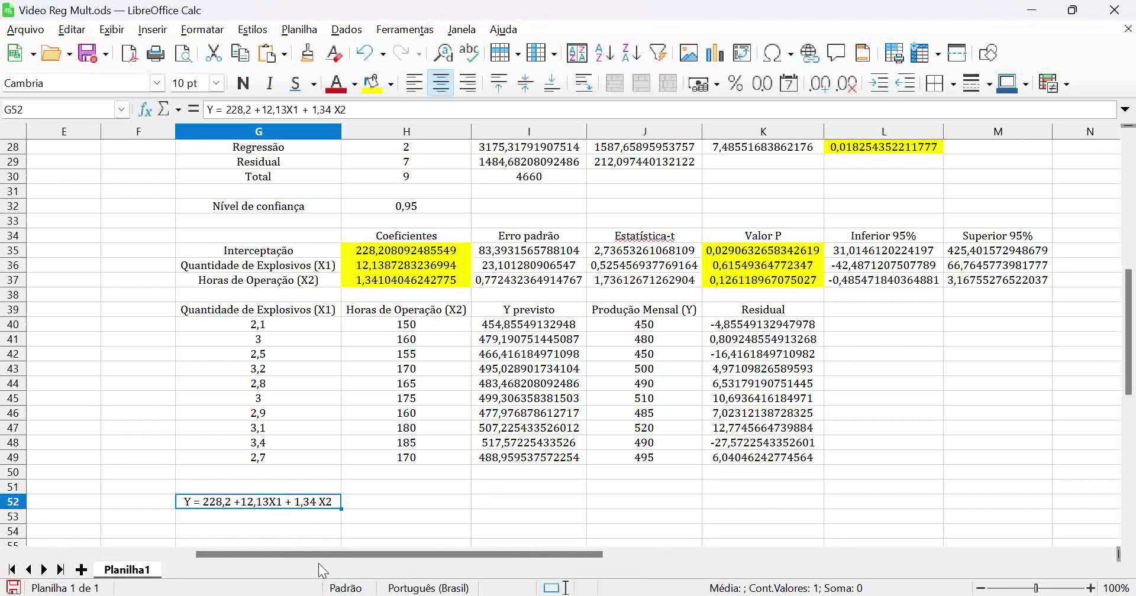
# - Review the original production data table against the regression equation in G52
pyautogui.moveTo(319, 554); pyautogui.dragTo(169, 539)
pyautogui.scroll(6, 200, 395)
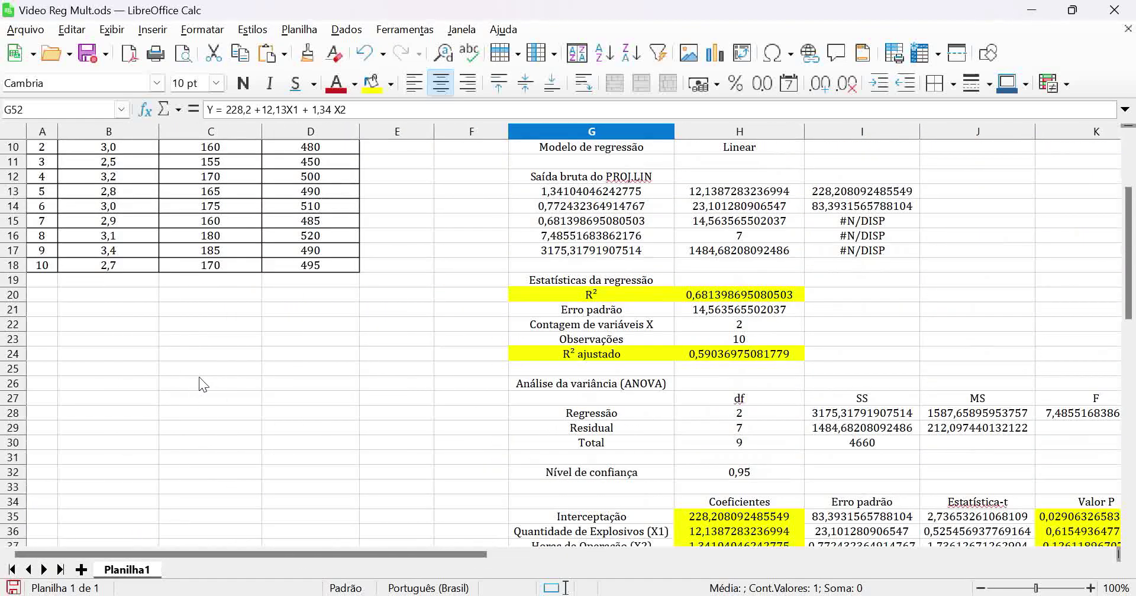
pyautogui.scroll(3, 200, 383)
pyautogui.scroll(-11, 201, 385)
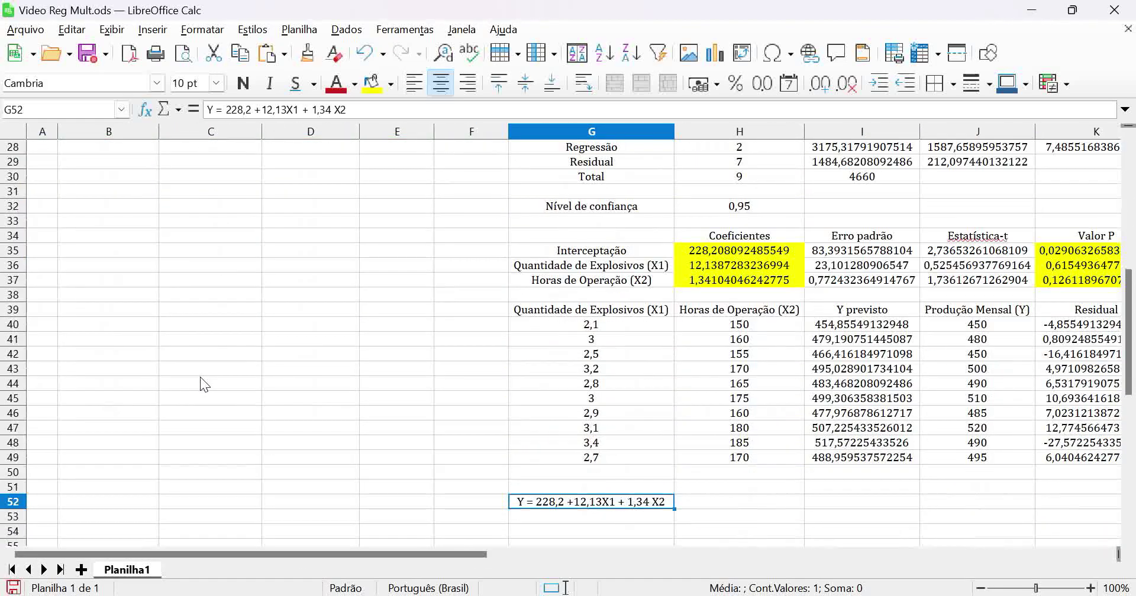
# - Enter the formula =H35*H36*G40+H37*H40 in cell I52, using the coefficients and the first observation's X1 and X2
pyautogui.moveTo(342, 553); pyautogui.dragTo(481, 508)
pyautogui.scroll(2, 482, 508)
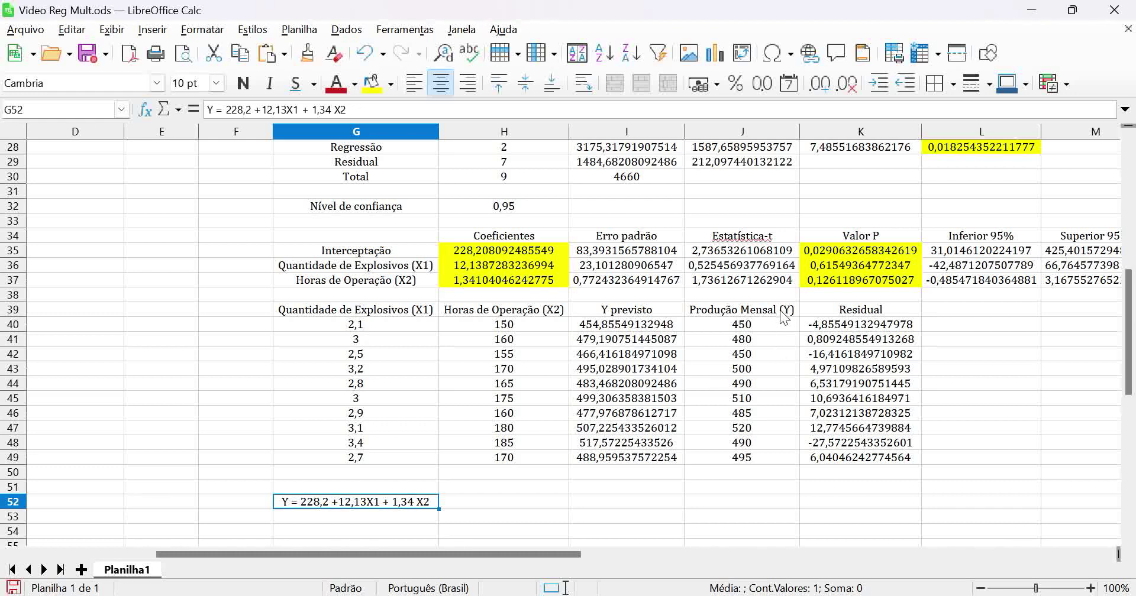
pyautogui.click(597, 503)
pyautogui.write('=')
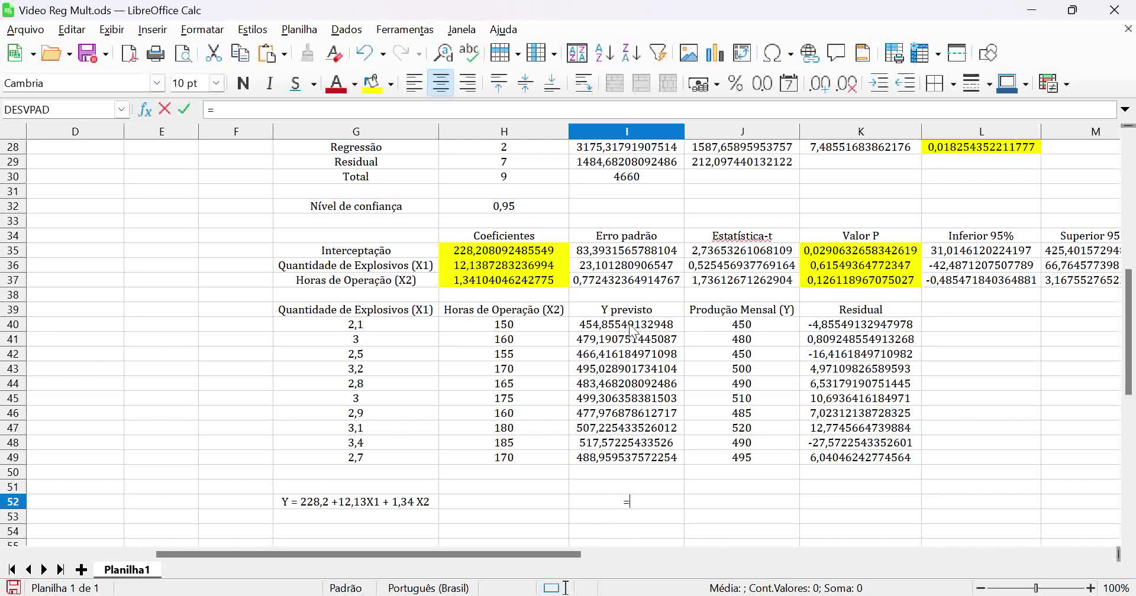
pyautogui.click(483, 257)
pyautogui.write('*')
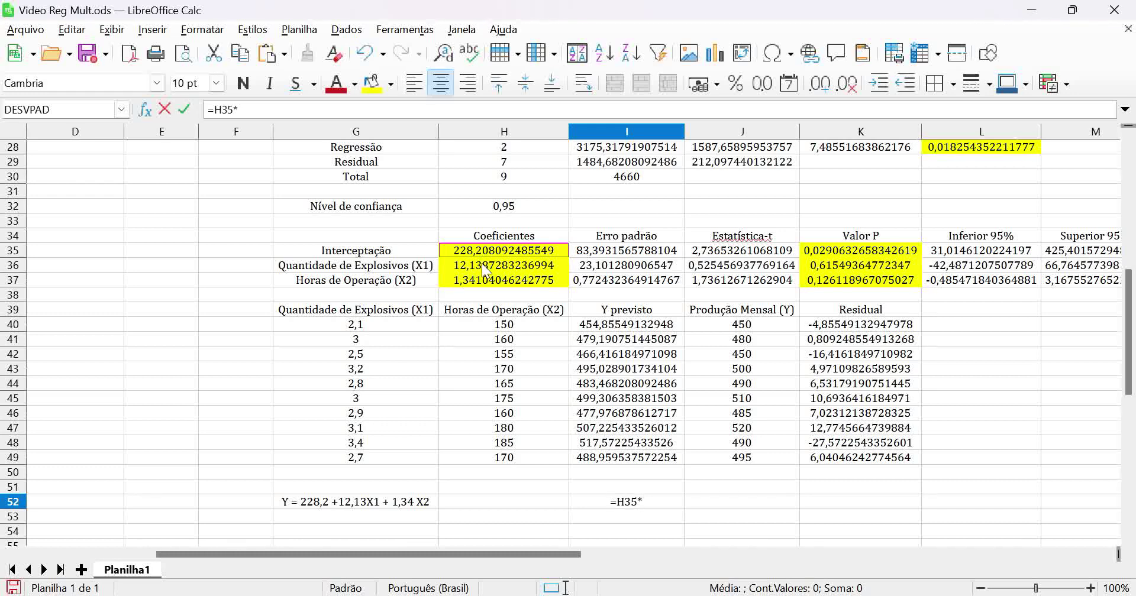
pyautogui.click(482, 264)
pyautogui.write('*')
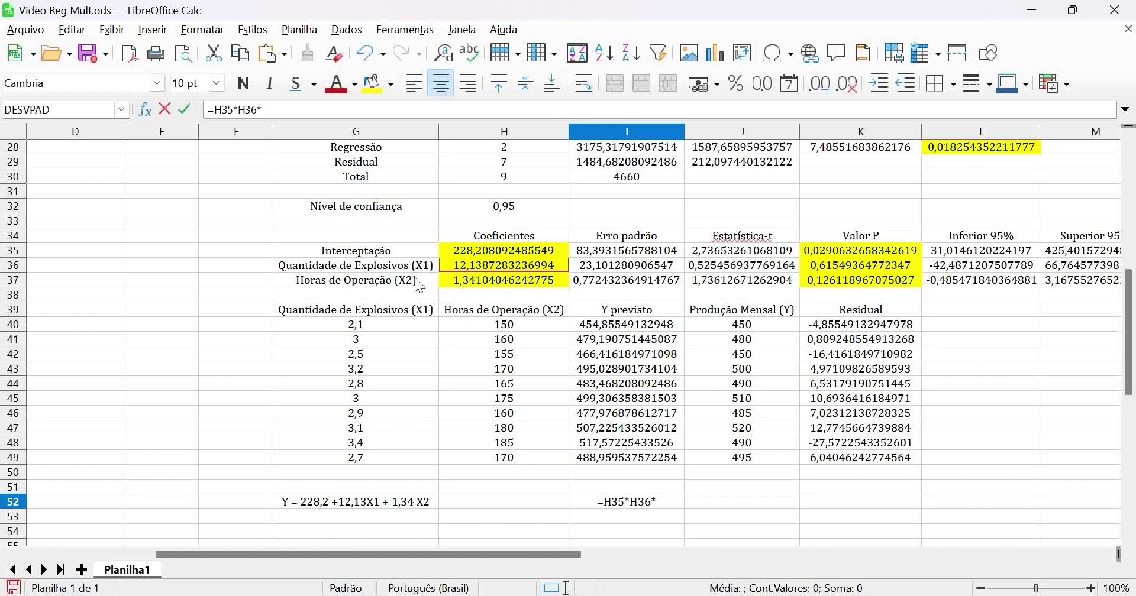
pyautogui.click(361, 325)
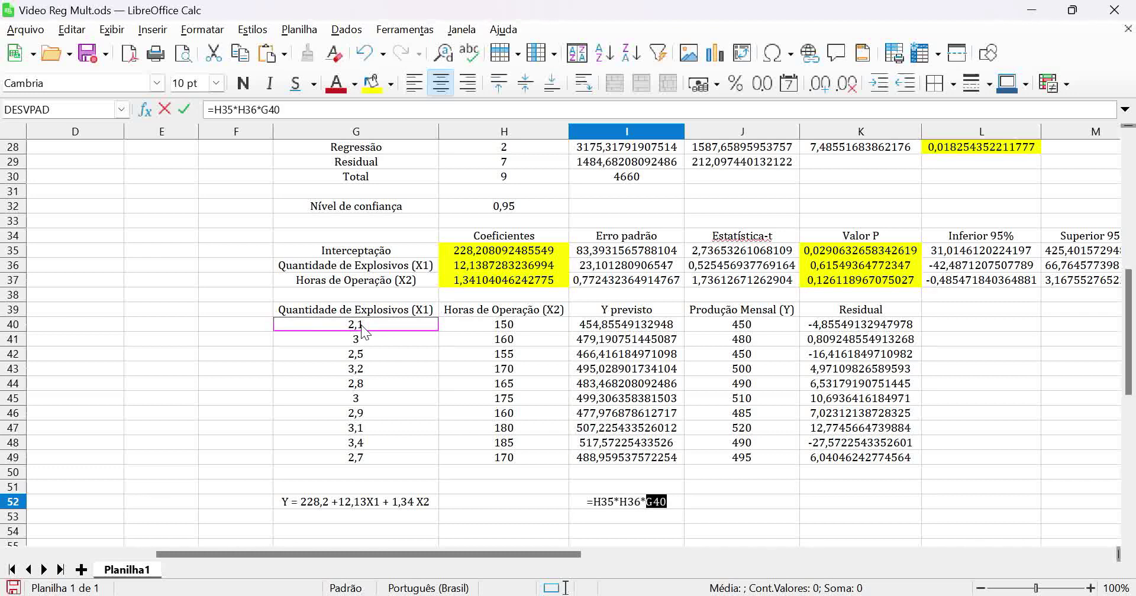
pyautogui.write('+')
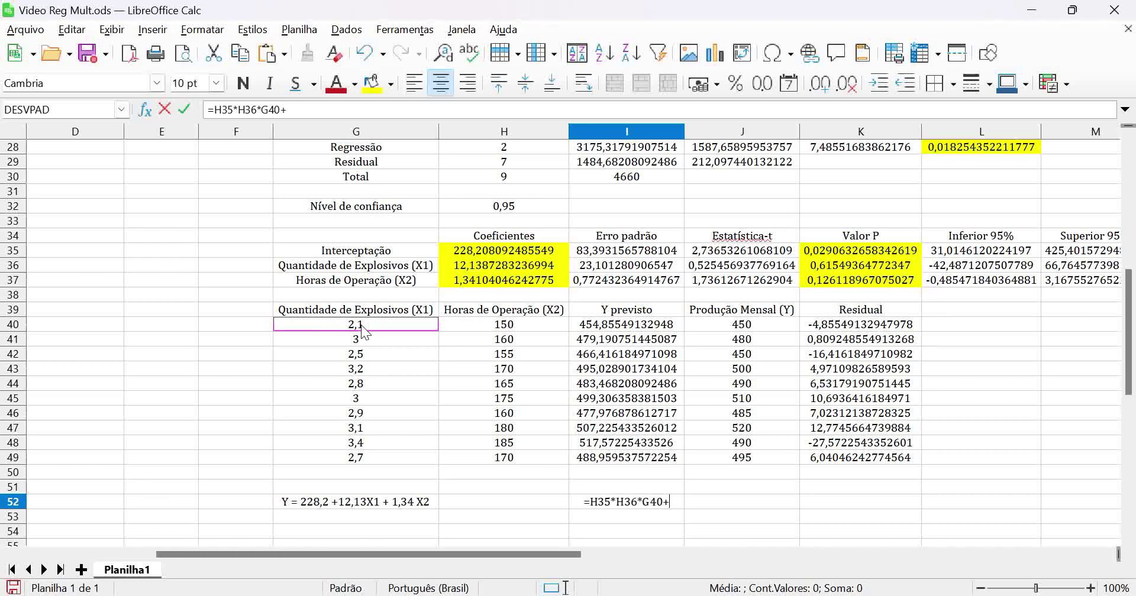
pyautogui.click(485, 278)
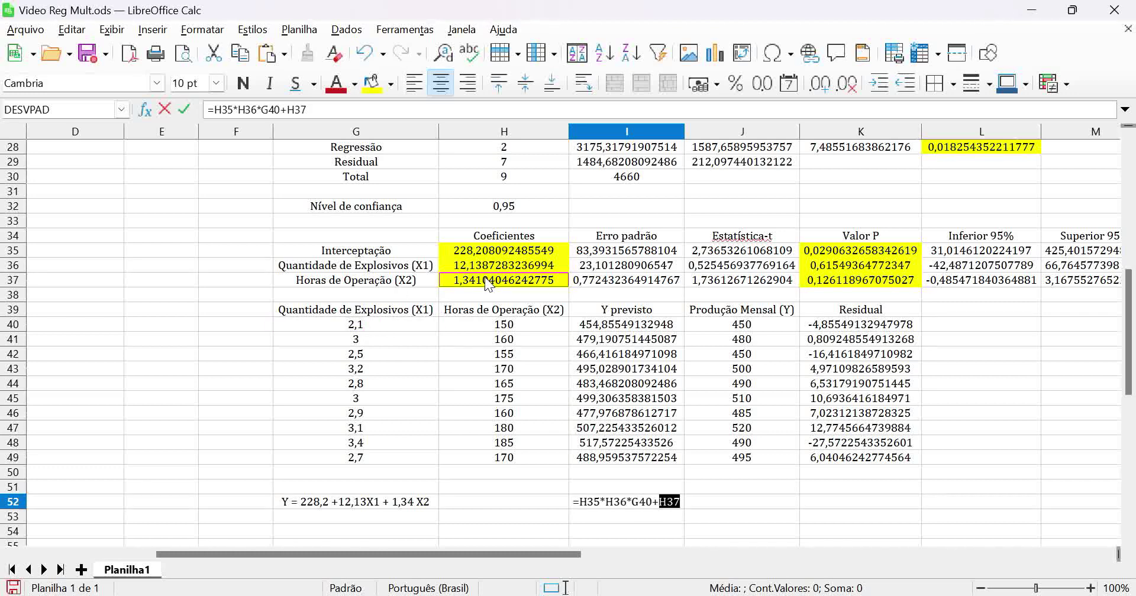
pyautogui.write('*')
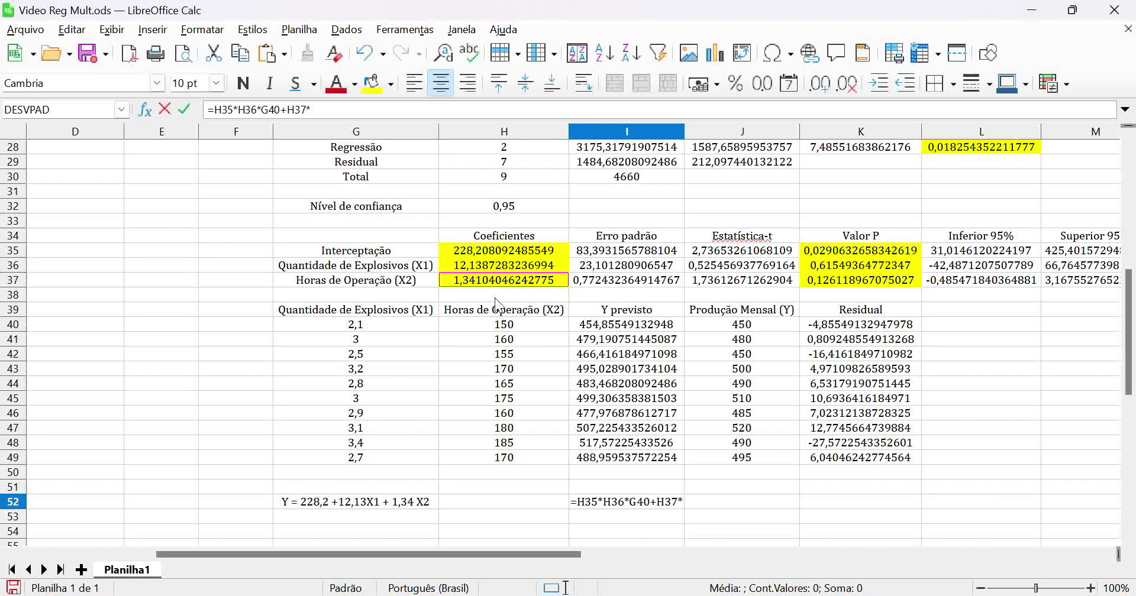
pyautogui.click(503, 331)
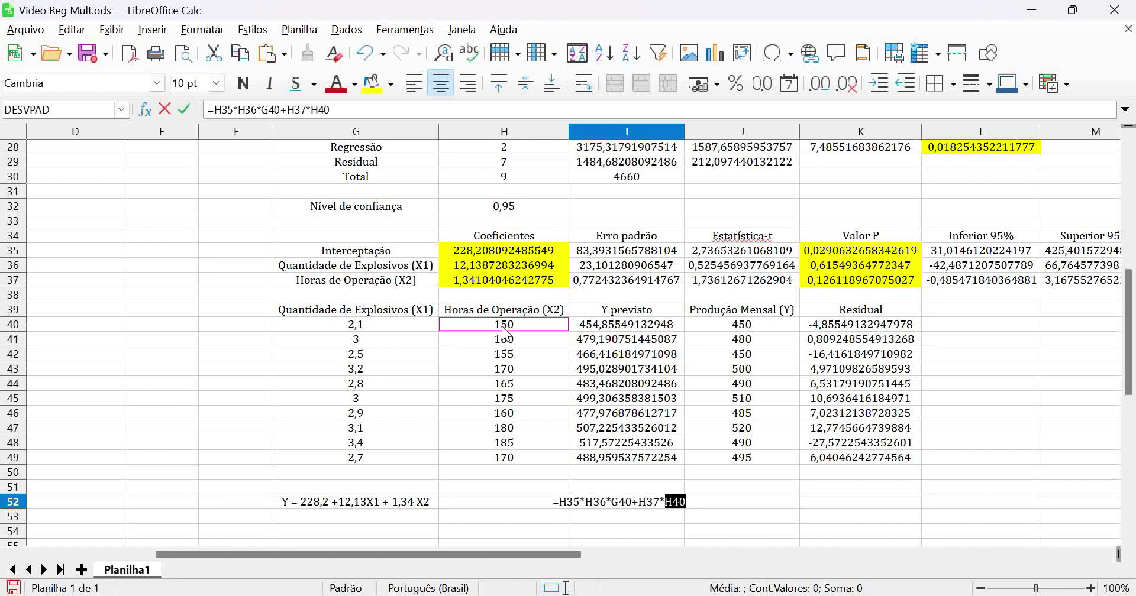
pyautogui.press('Return')
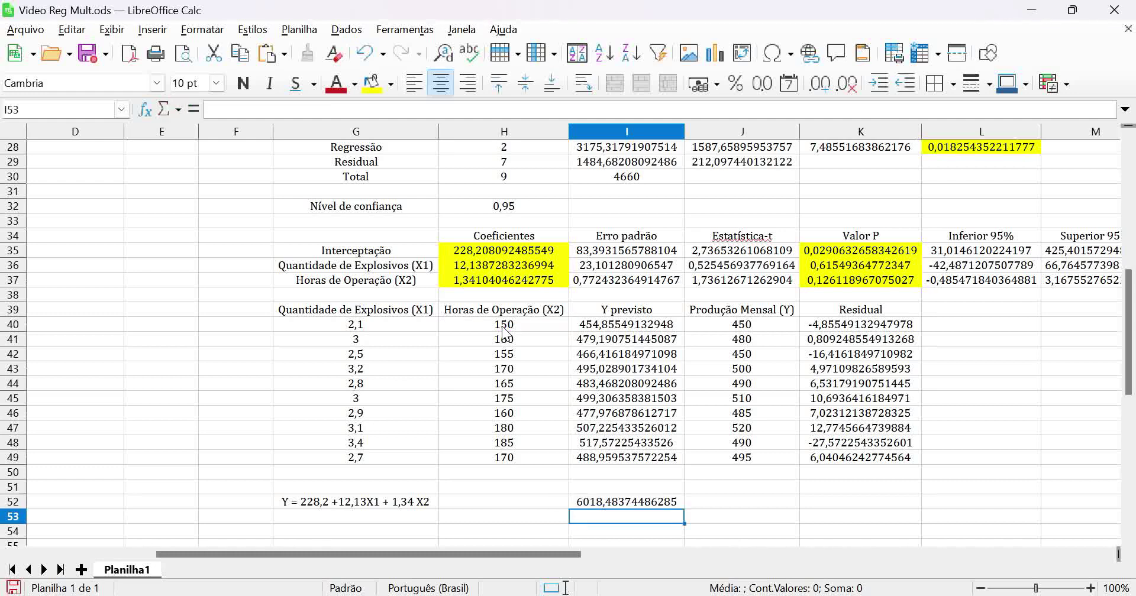
# - Correct the formula in I52 to =H35+H36*G40+H37*H40 and compare its result with the first Y previsto value in I40
pyautogui.doubleClick(626, 501)
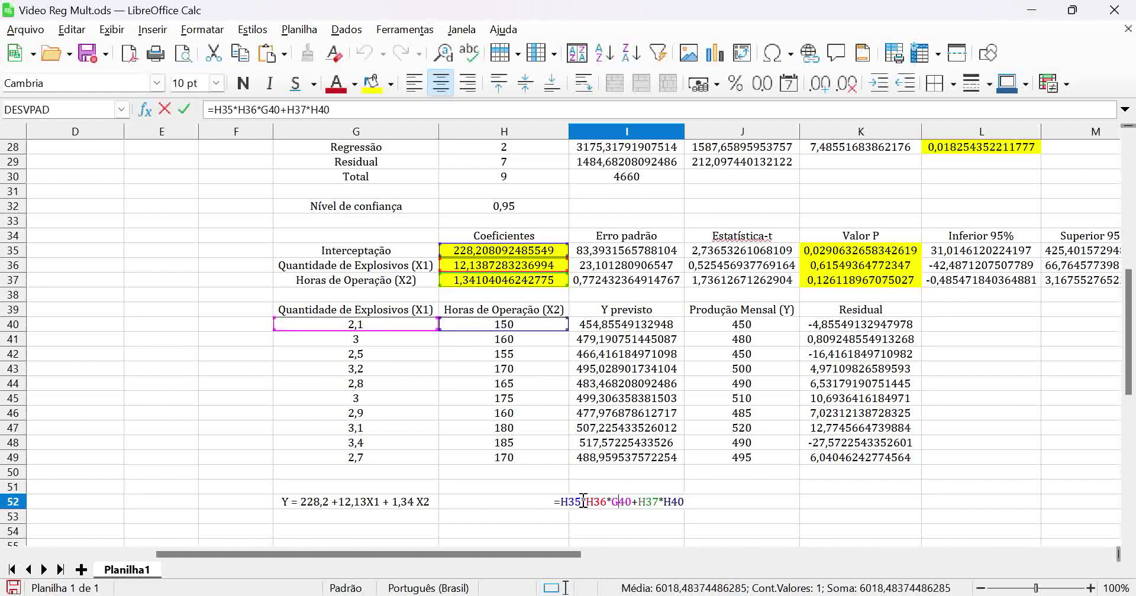
pyautogui.press('Delete')
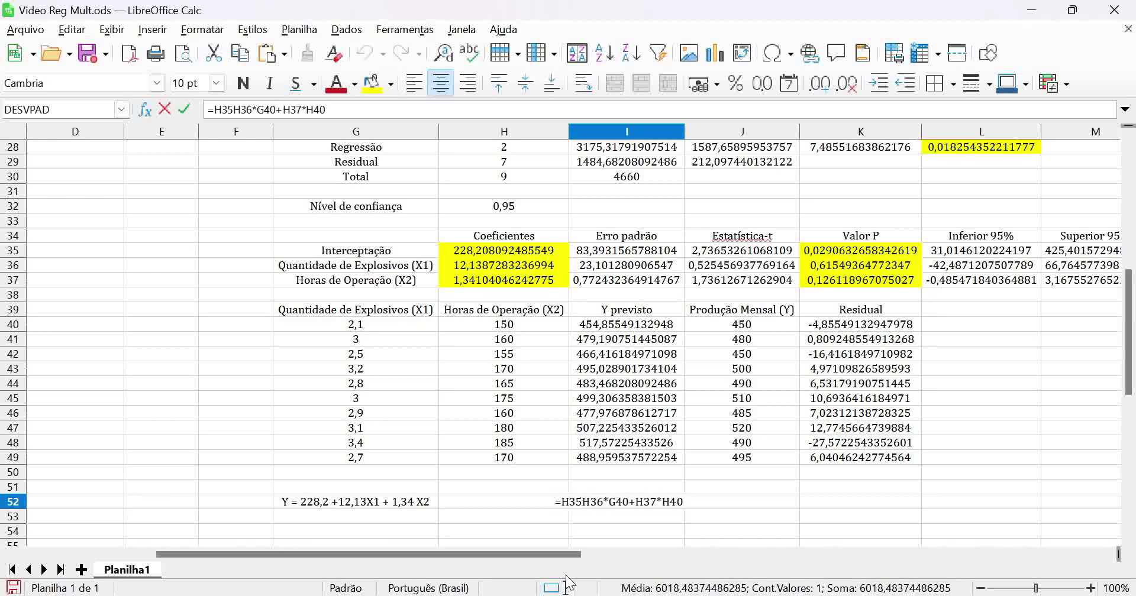
pyautogui.write('+')
pyautogui.press('Return')
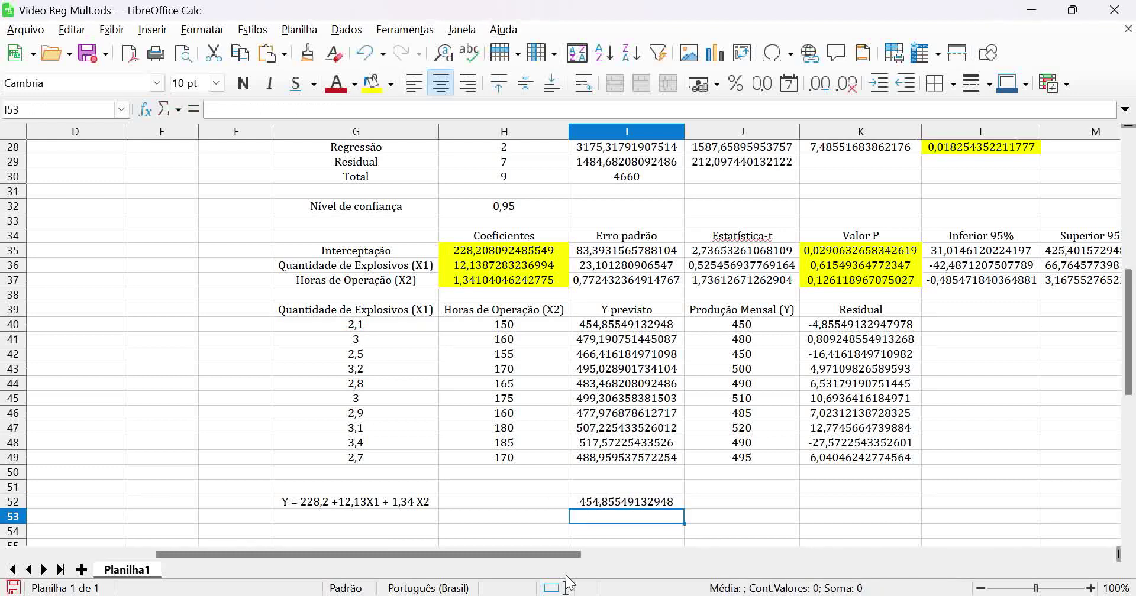
pyautogui.click(633, 507)
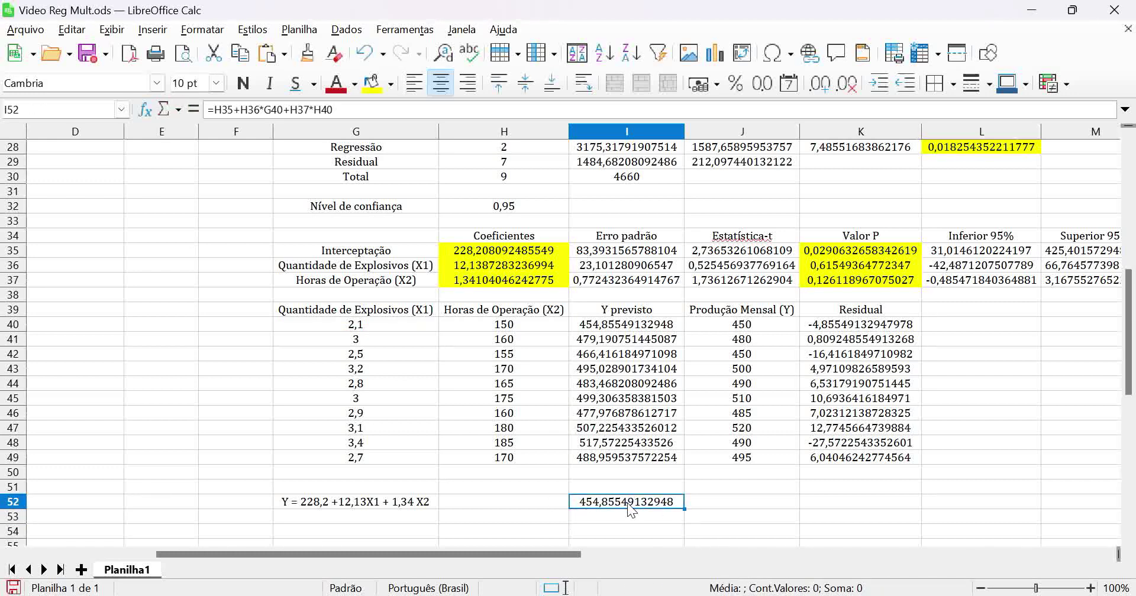
pyautogui.click(644, 327)
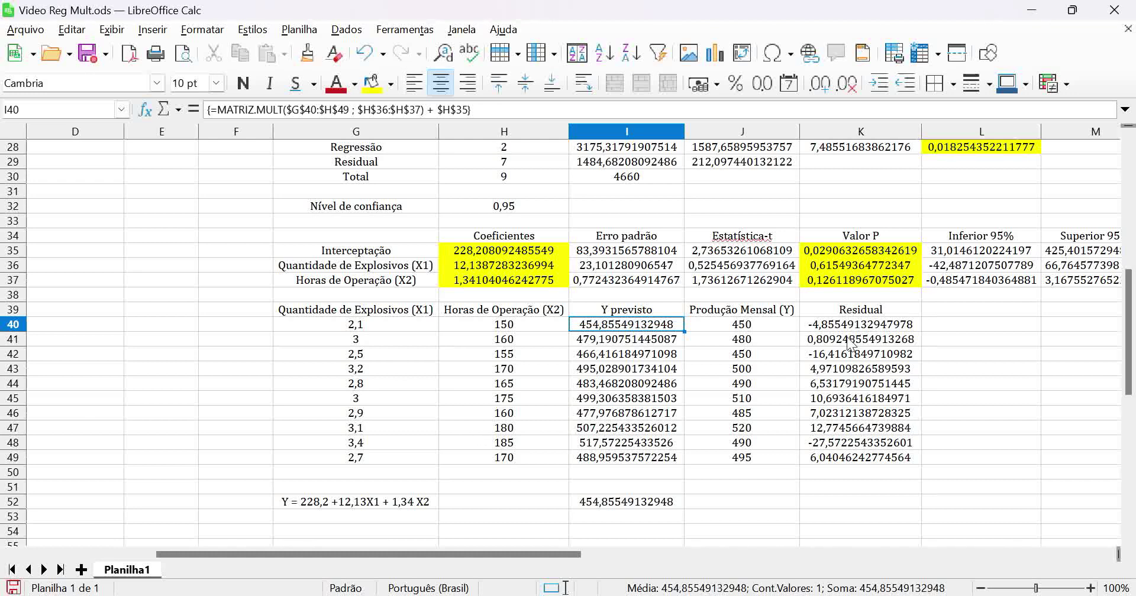
# - Compare the observed monthly production values in J40:J49 with the predictions, considering the R² and adjusted R² statistics
pyautogui.moveTo(751, 324); pyautogui.dragTo(765, 459)
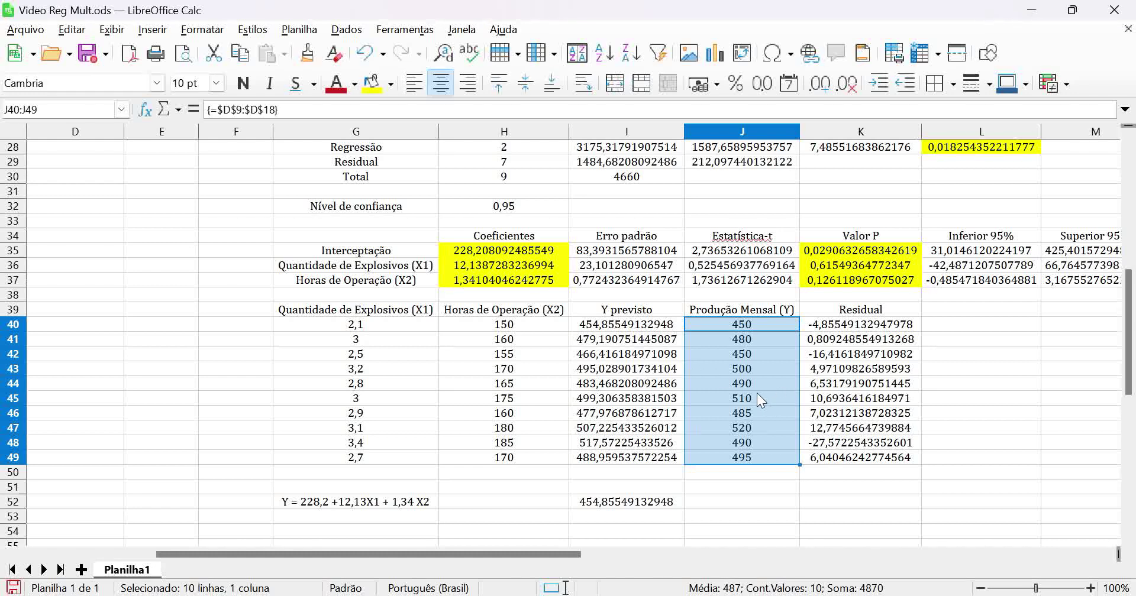
pyautogui.scroll(4, 736, 335)
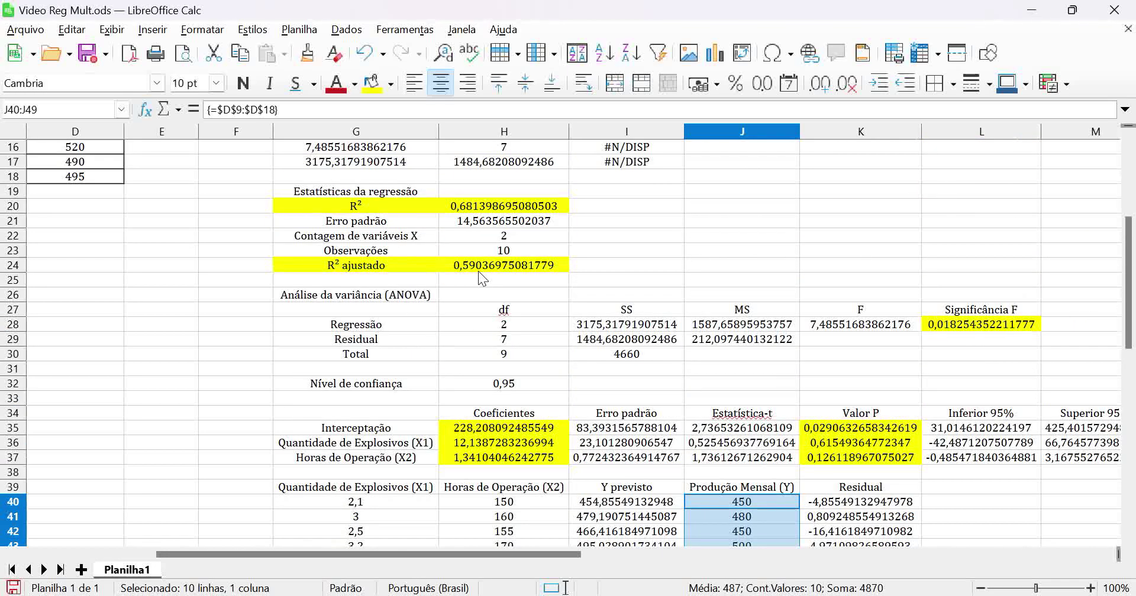
pyautogui.scroll(-4, 521, 314)
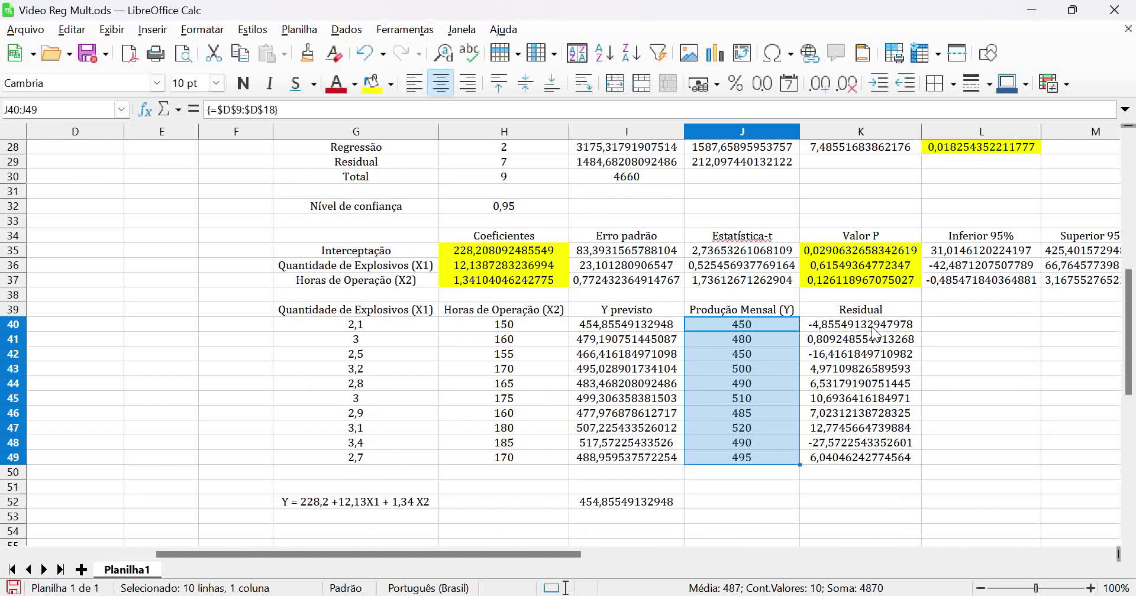
# - Create a normal column chart of the residuals in K40:K49 and delete its legend
pyautogui.moveTo(874, 334); pyautogui.dragTo(880, 456)
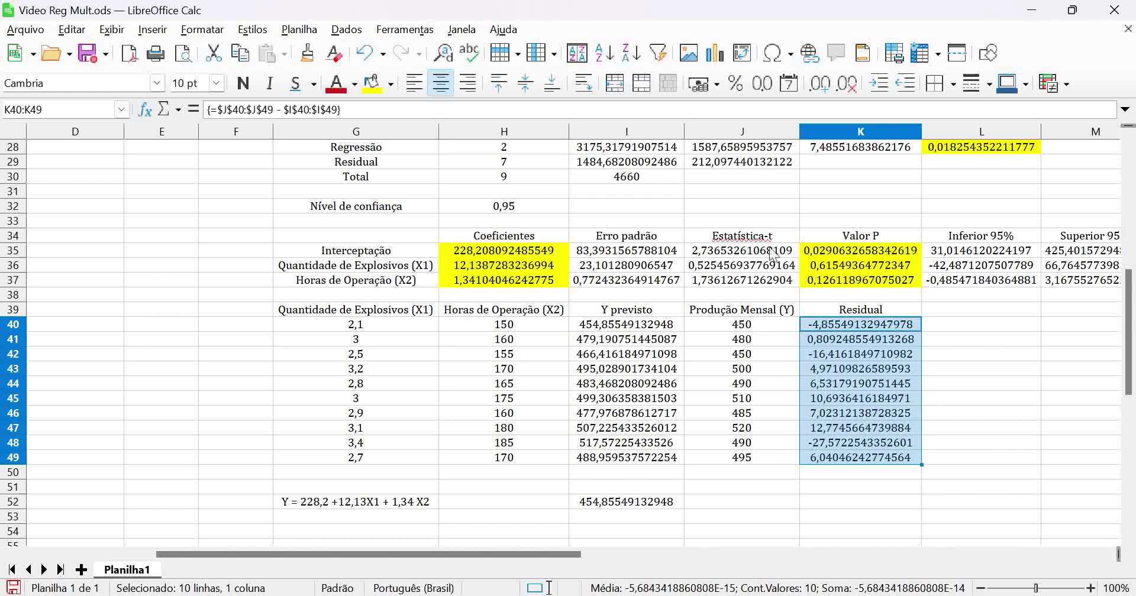
pyautogui.click(716, 53)
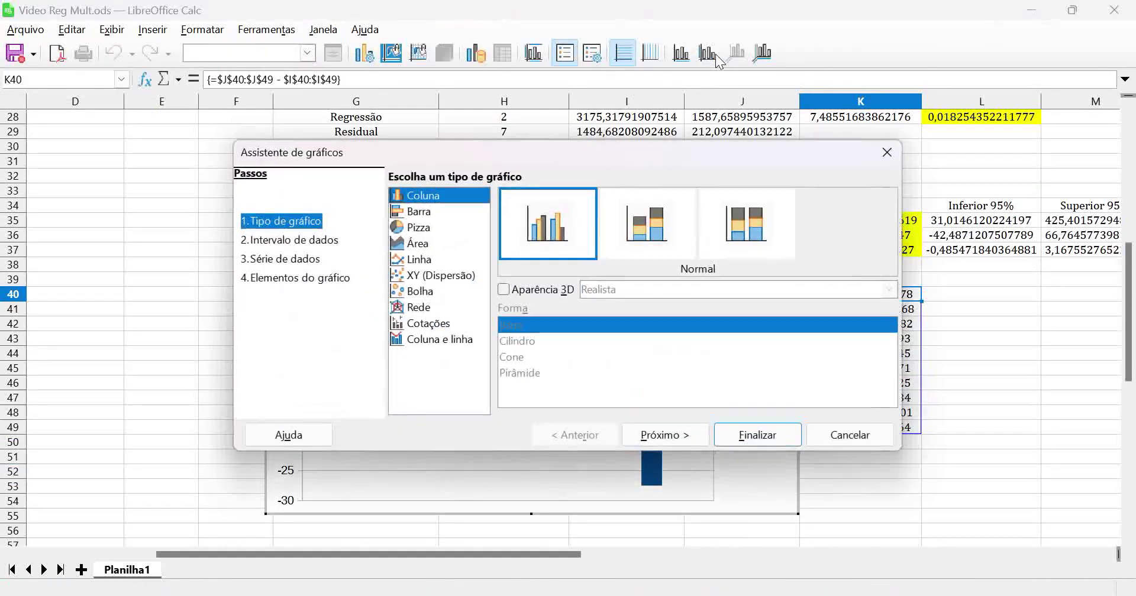
pyautogui.click(752, 436)
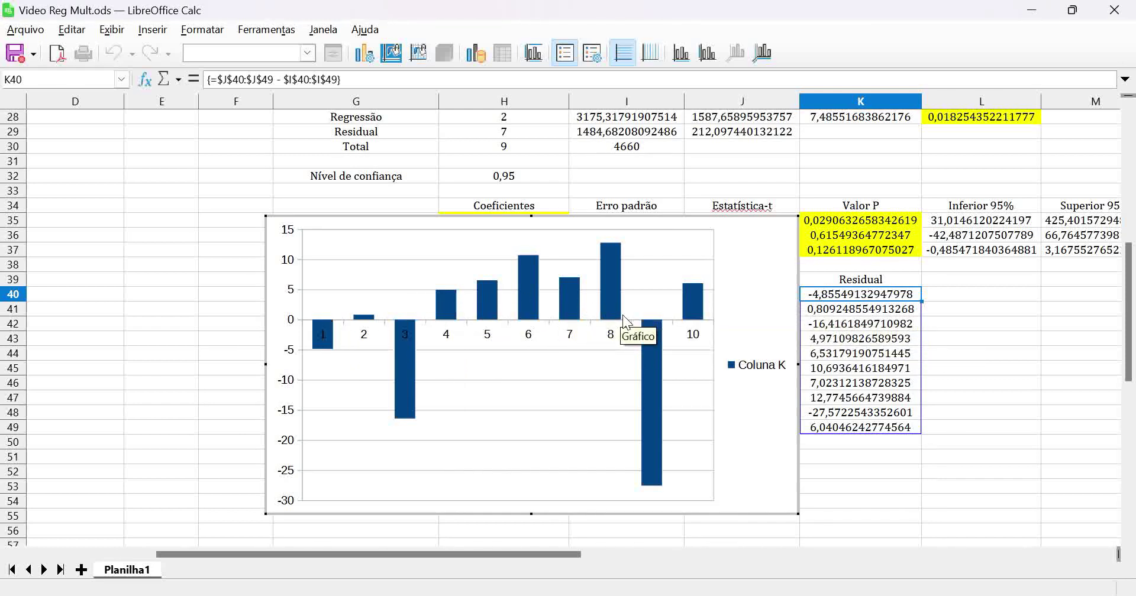
pyautogui.click(736, 364)
pyautogui.press('Delete')
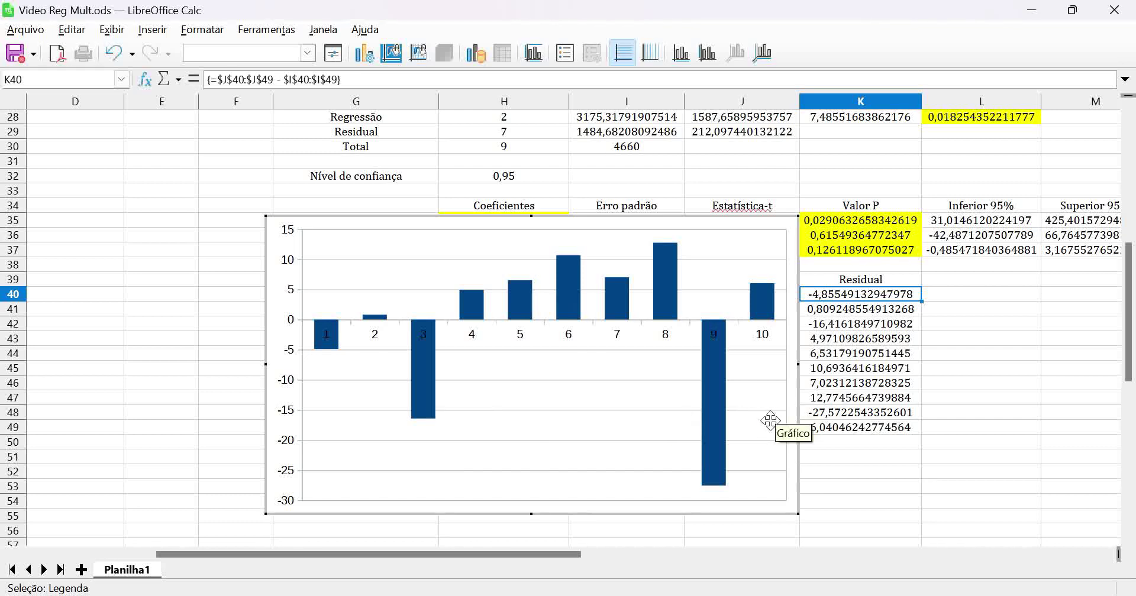
pyautogui.click(940, 475)
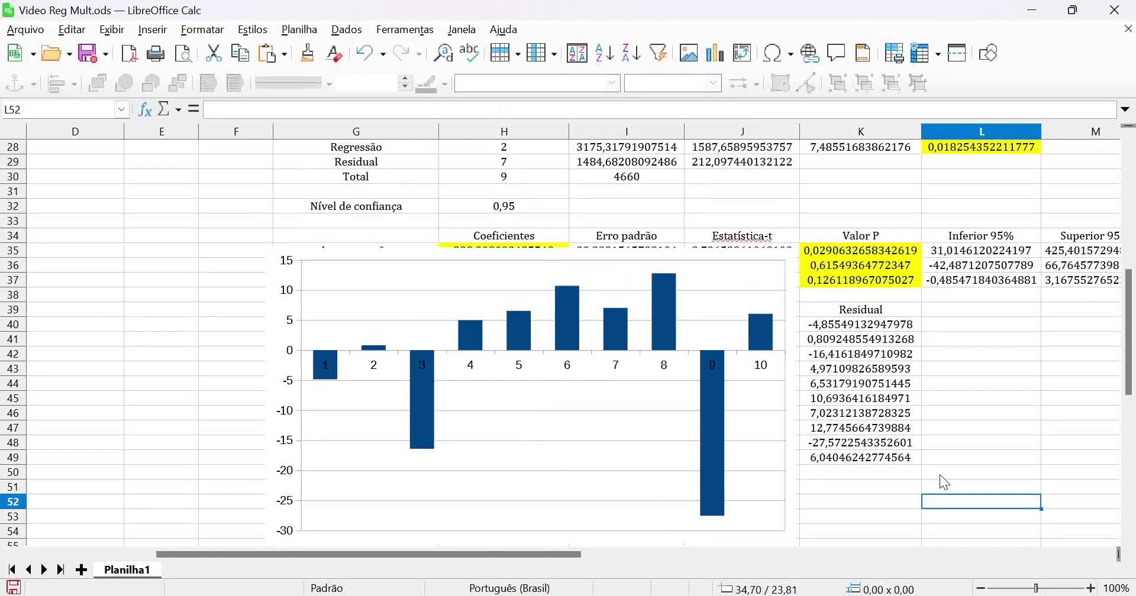
# - Move the residuals chart off the regression tables to the empty area around row 63, starting at column I
pyautogui.scroll(-2, 939, 471)
pyautogui.click(771, 442)
pyautogui.moveTo(519, 261); pyautogui.dragTo(827, 372)
# - Review the regression statistics, ANOVA significance, coefficient p-values and residuals table
pyautogui.scroll(11, 811, 365)
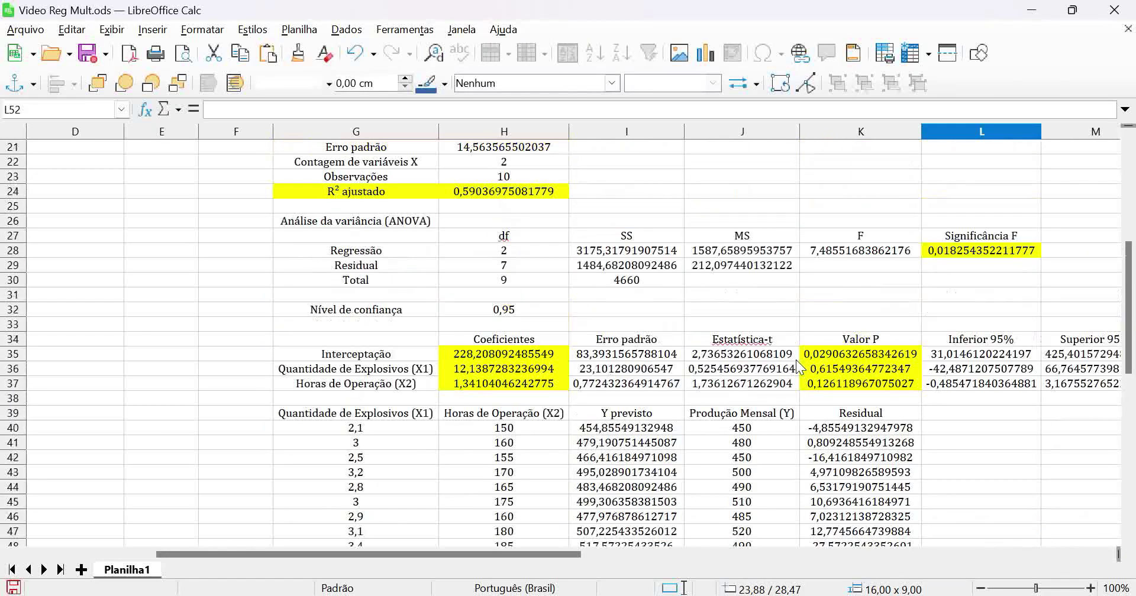
pyautogui.scroll(5, 583, 395)
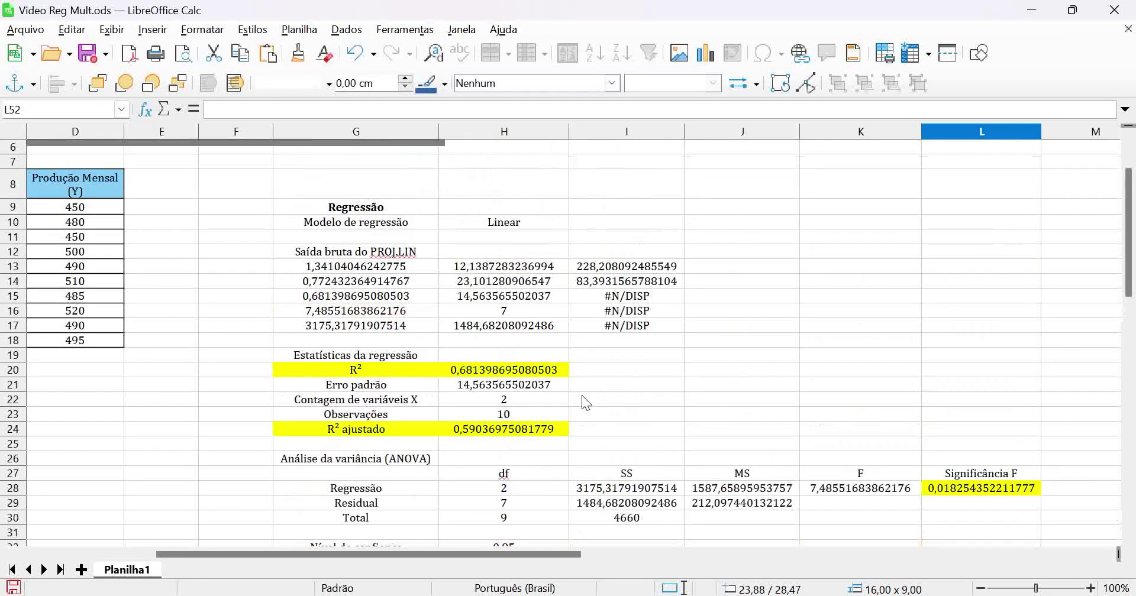
pyautogui.scroll(-4, 585, 395)
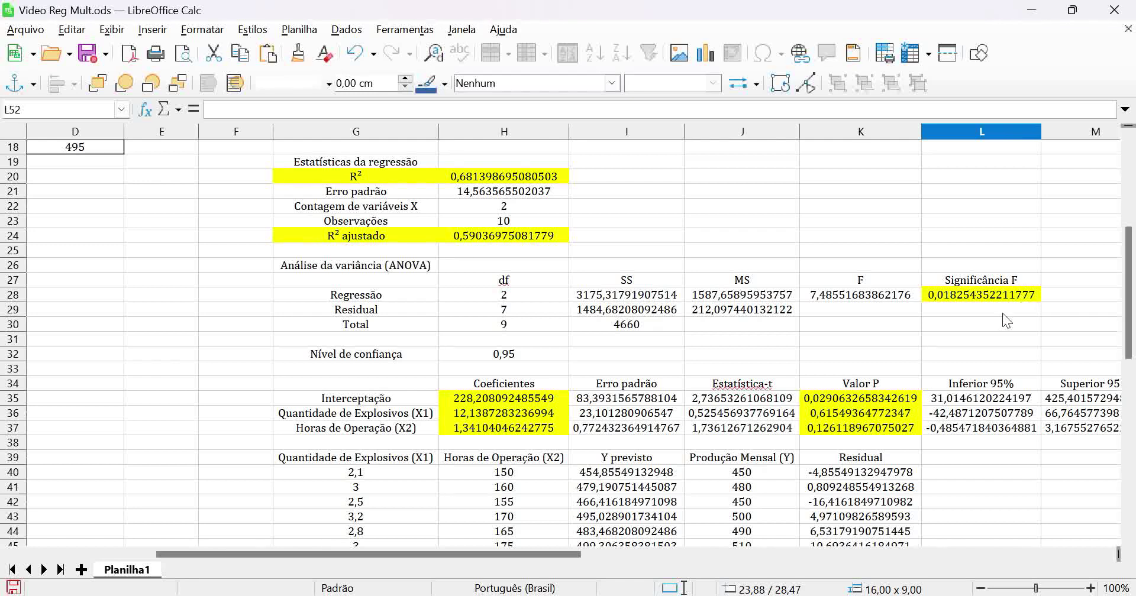
pyautogui.scroll(-1, 1000, 315)
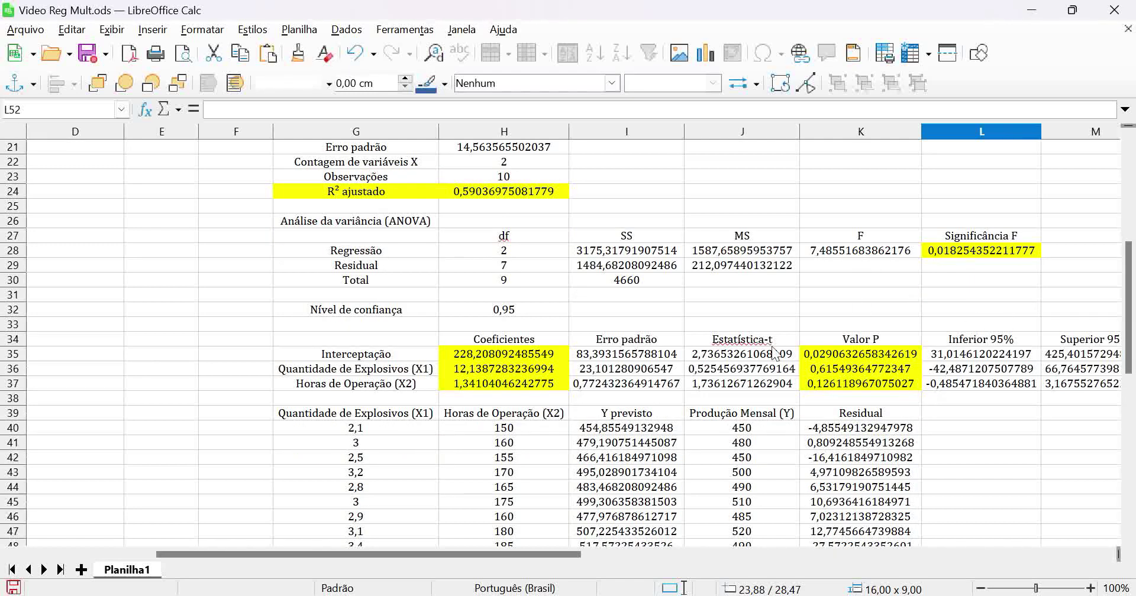
pyautogui.scroll(-2, 868, 358)
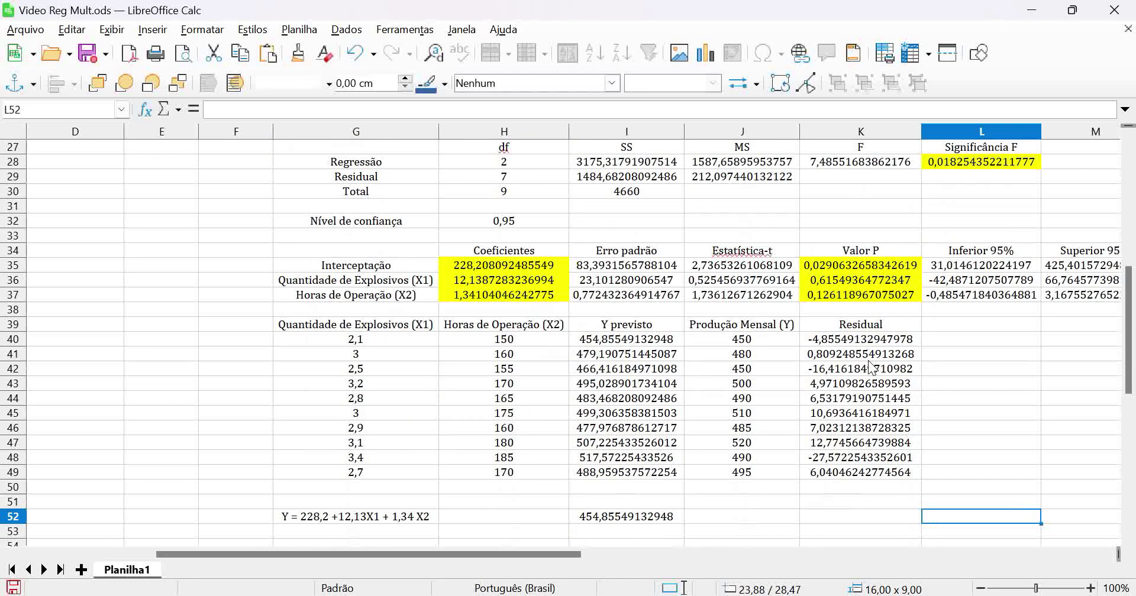
# - Move the residuals chart up so it starts around row 54, just below the equation row, and deselect it
pyautogui.scroll(-7, 865, 419)
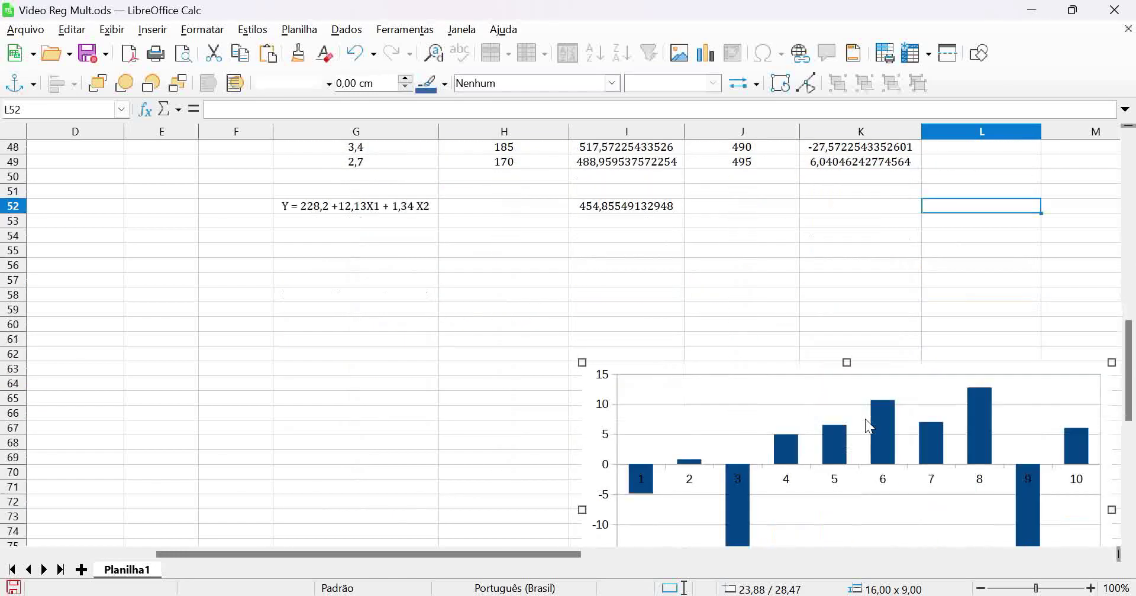
pyautogui.moveTo(692, 391); pyautogui.dragTo(655, 256)
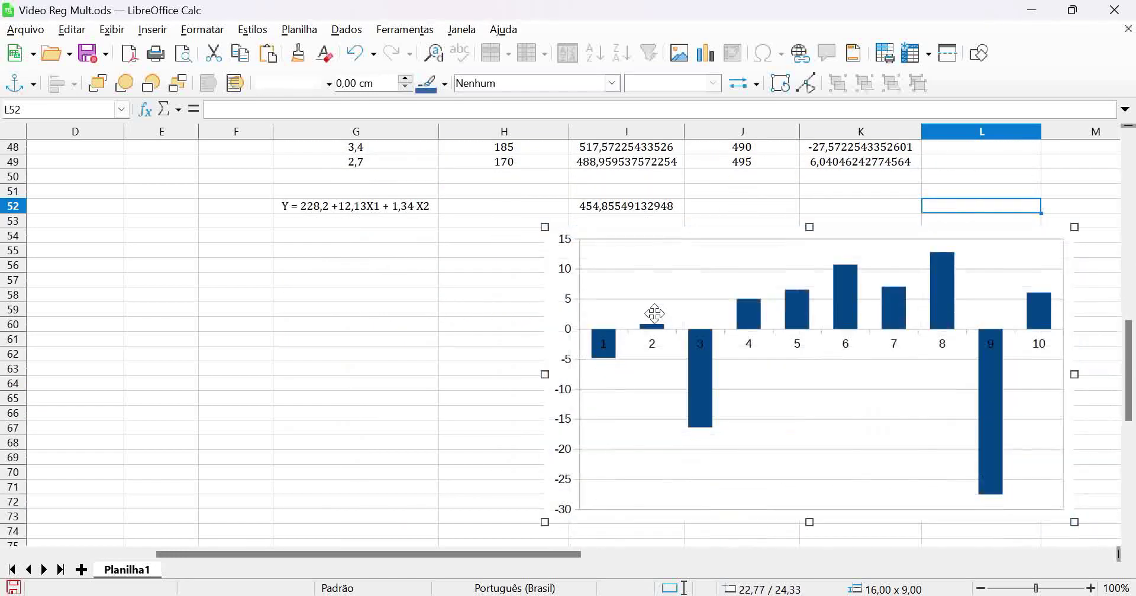
pyautogui.click(284, 340)
# - Make the regression equation in cell G52 bold
pyautogui.scroll(9, 393, 389)
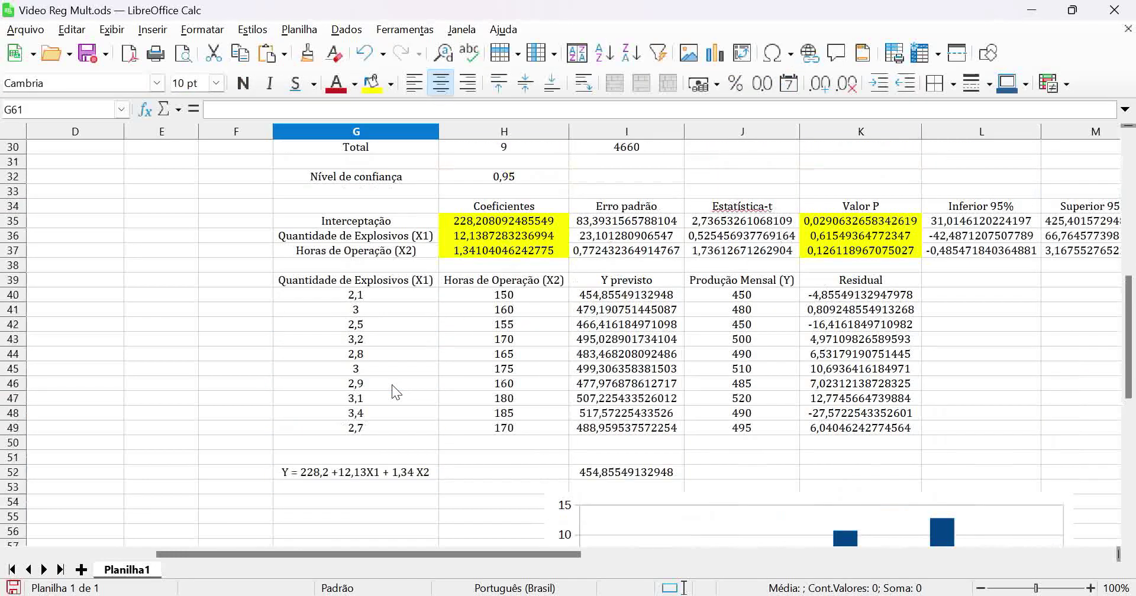
pyautogui.scroll(-3, 393, 389)
pyautogui.click(366, 474)
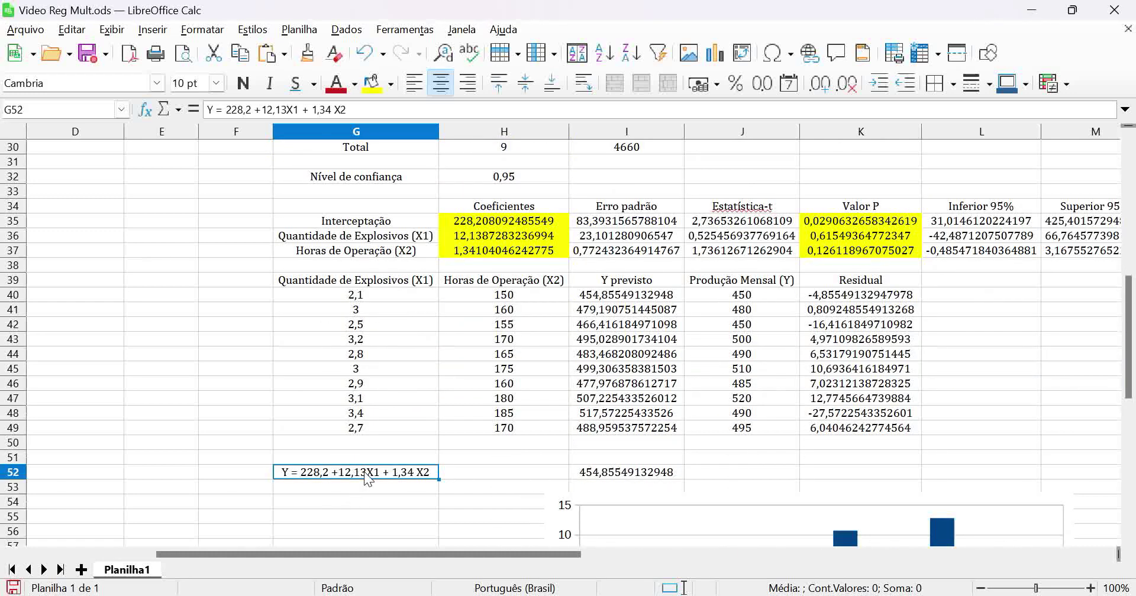
pyautogui.click(242, 83)
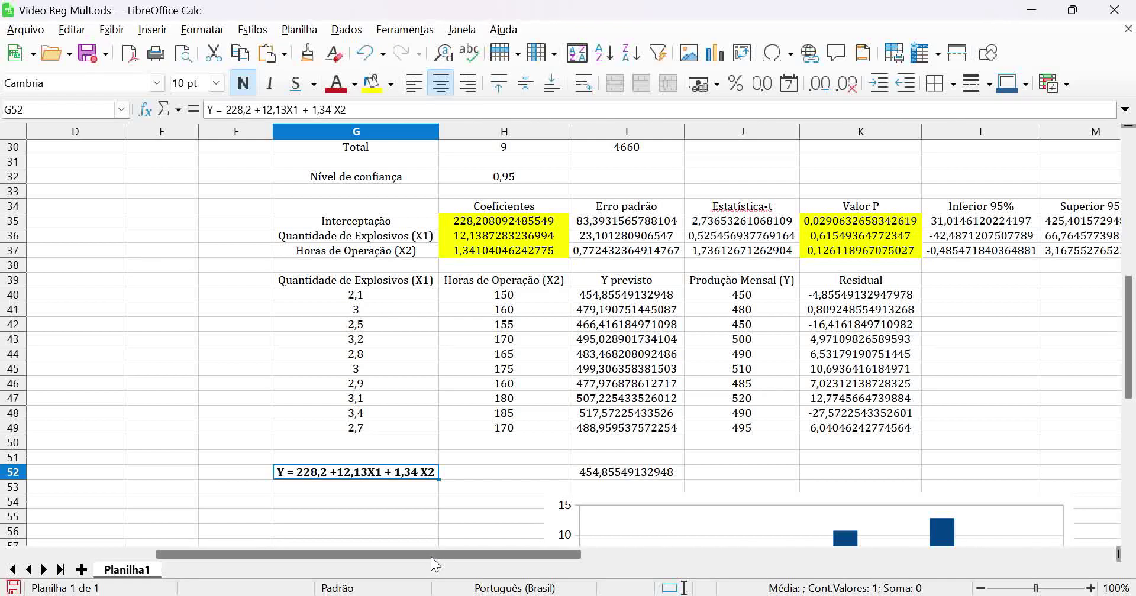
# - Copy the bold equation from G52 into cell C21, below the original production data table
pyautogui.moveTo(434, 563); pyautogui.dragTo(277, 379)
pyautogui.scroll(9, 274, 371)
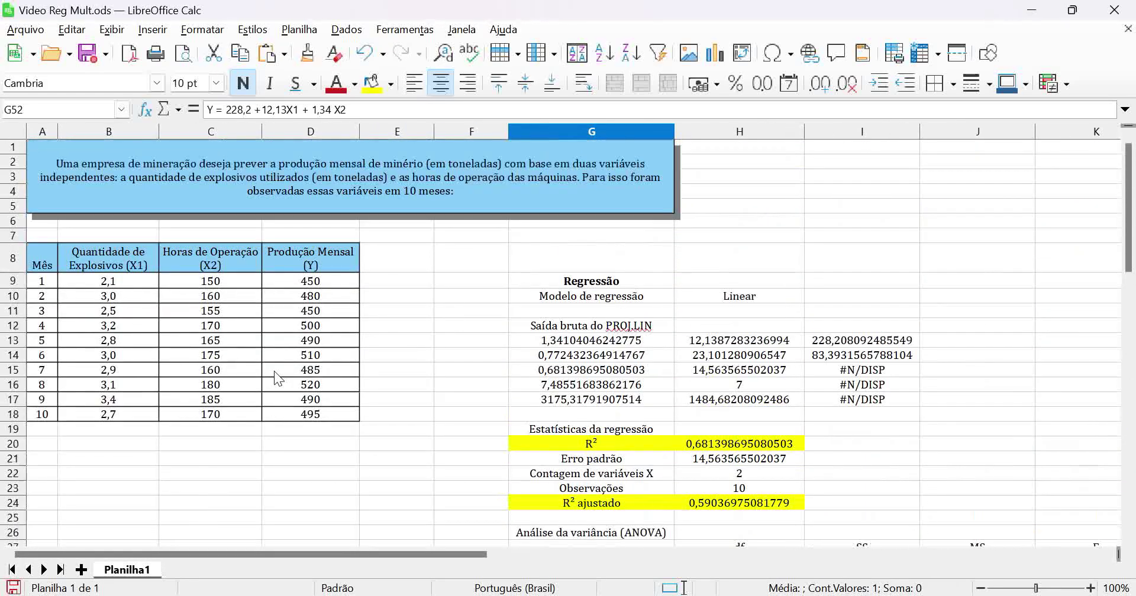
pyautogui.scroll(-6, 275, 371)
pyautogui.scroll(-3, 275, 371)
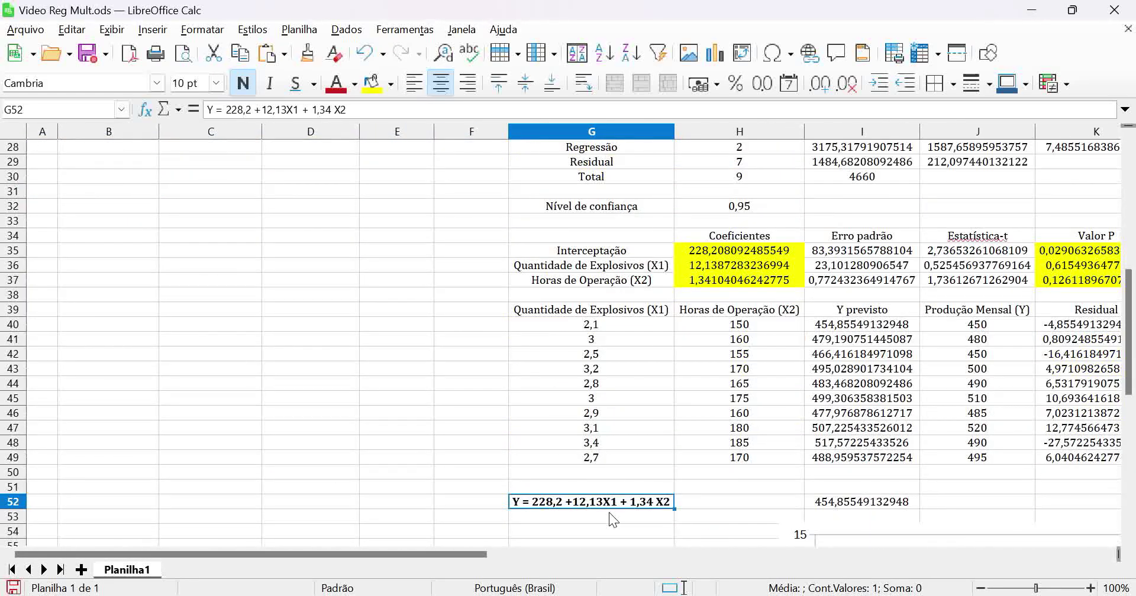
pyautogui.hotkey('ctrl', 'v')
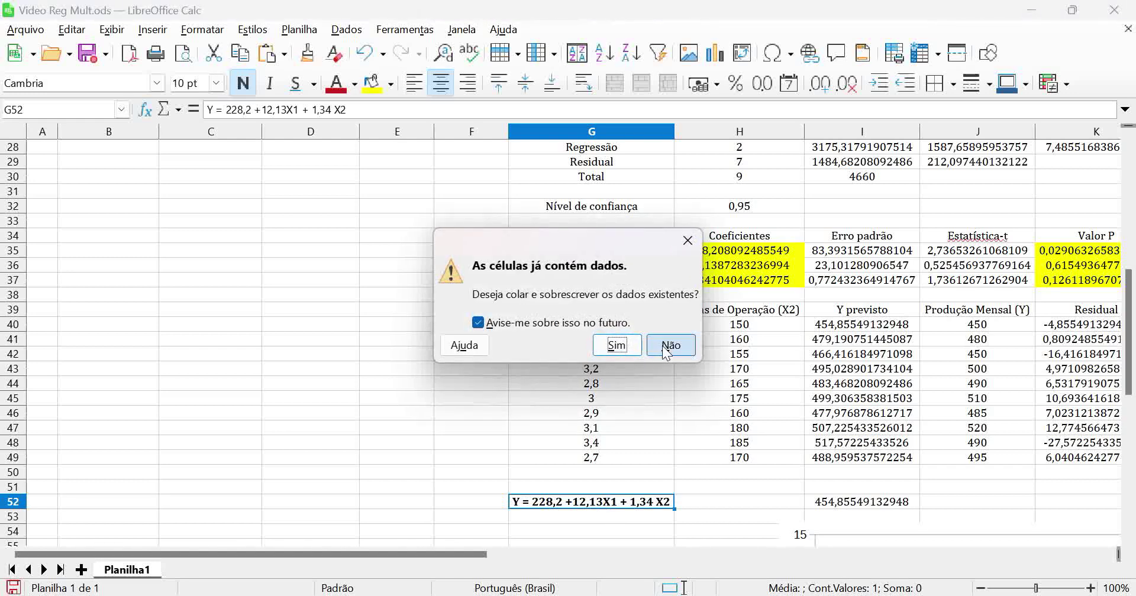
pyautogui.click(669, 346)
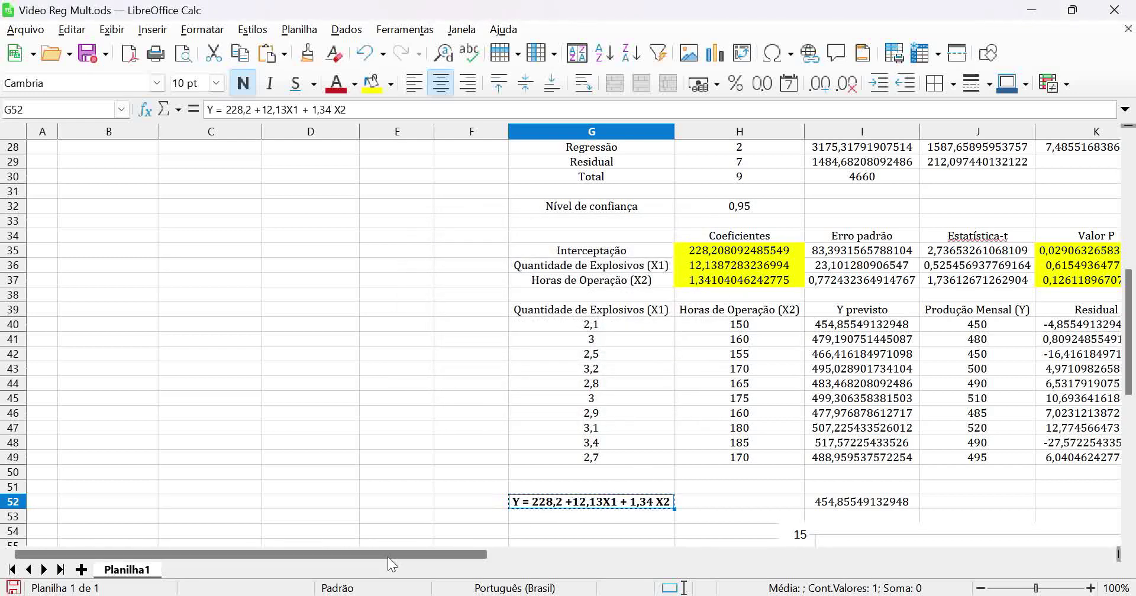
pyautogui.scroll(5, 224, 380)
pyautogui.scroll(2, 195, 375)
pyautogui.click(165, 374)
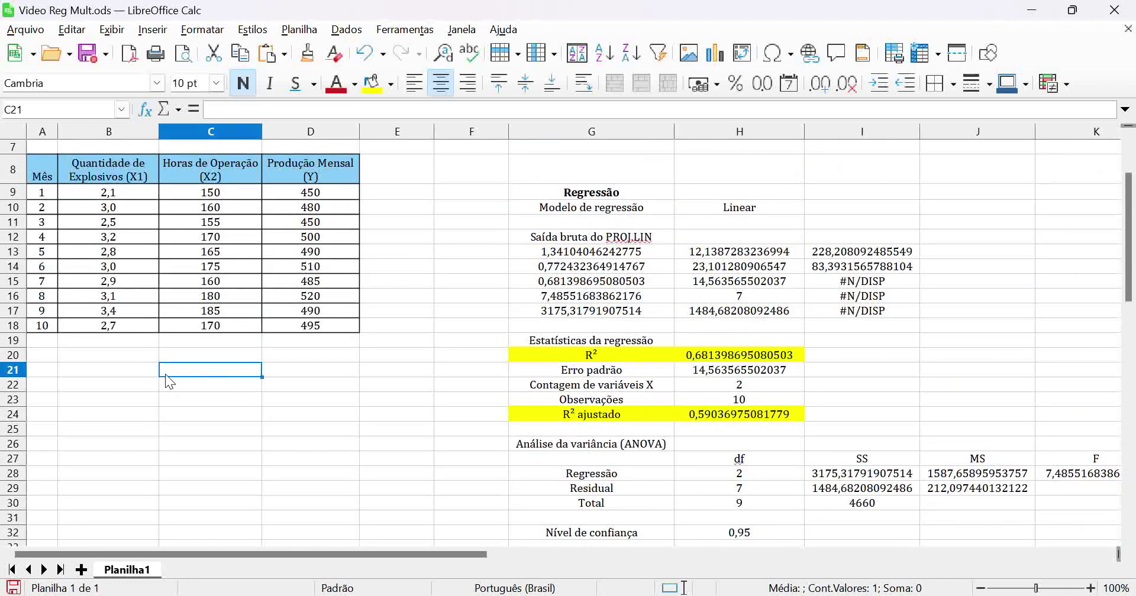
pyautogui.write('Y = 228,2 +12,13X1 + 1,34 X2')
pyautogui.click(234, 415)
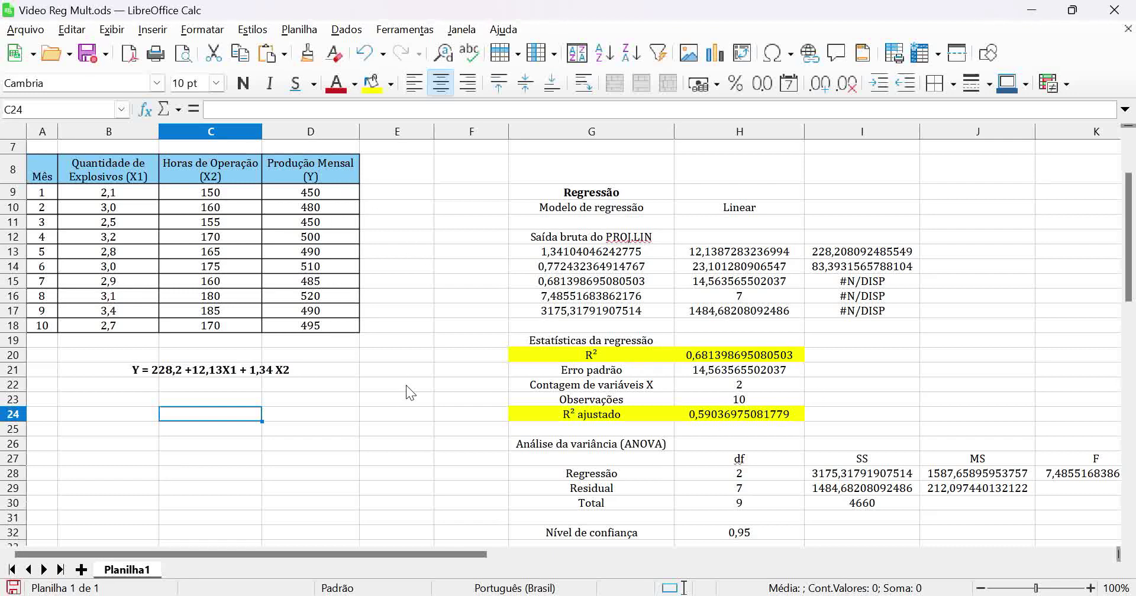
pyautogui.scroll(1, 406, 385)
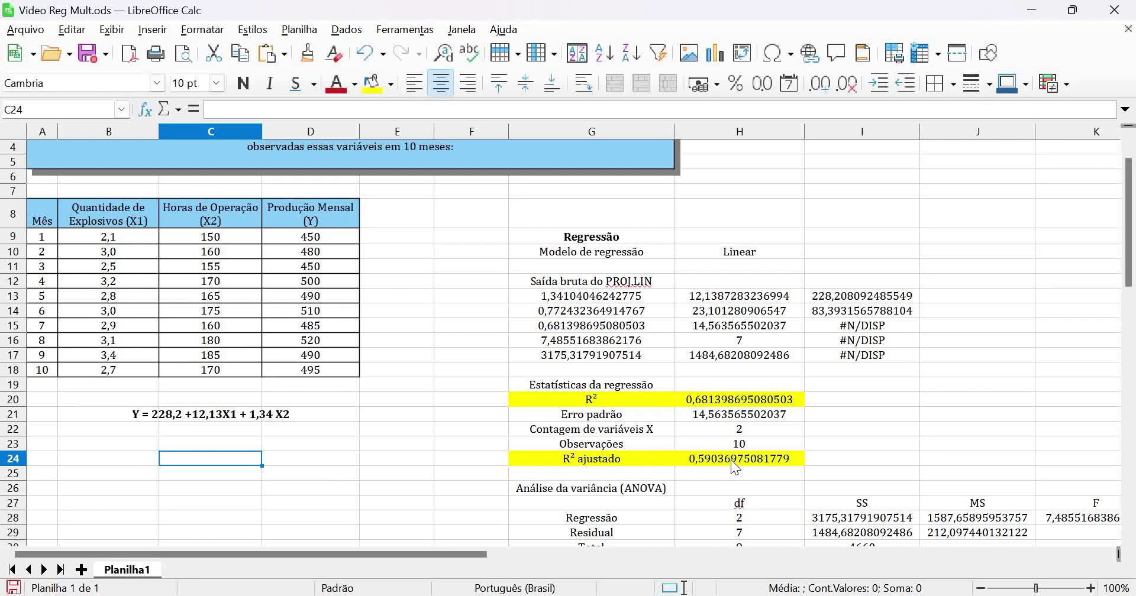
pyautogui.scroll(1, 410, 466)
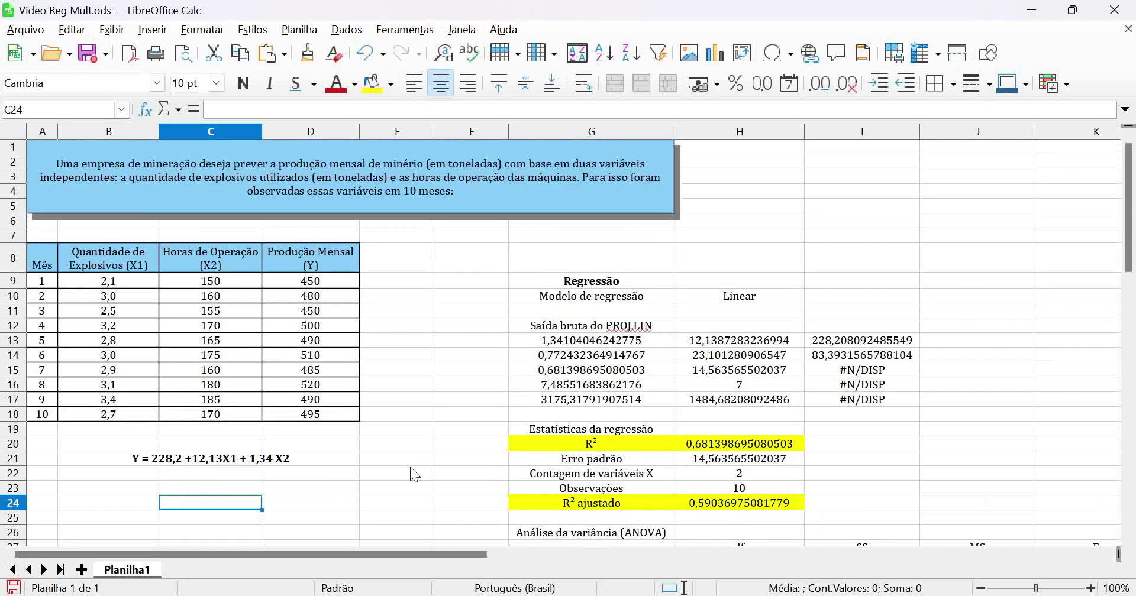